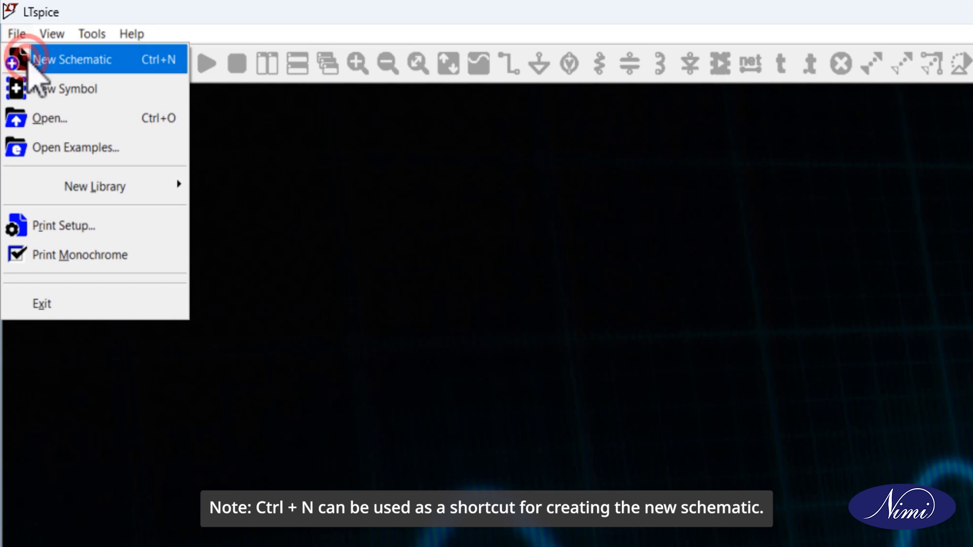
# - Create a new schematic and place two horizontally oriented voltage sources, one above the other
pyautogui.click(23, 60)
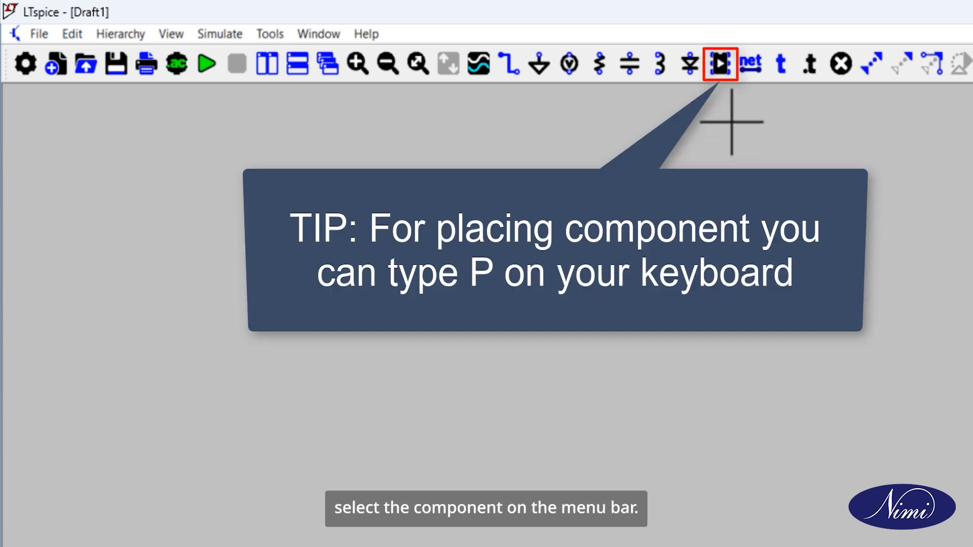
pyautogui.click(722, 76)
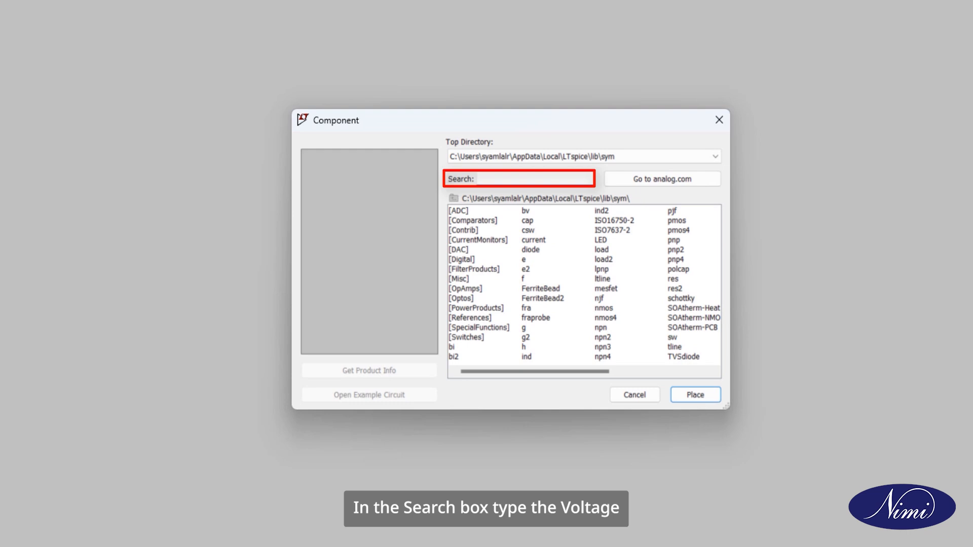
pyautogui.write('voltage')
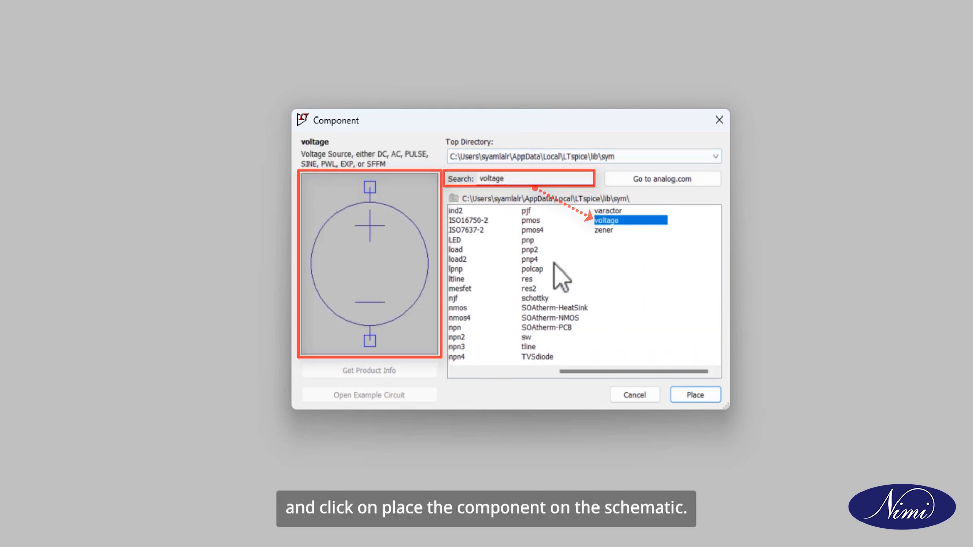
pyautogui.click(677, 394)
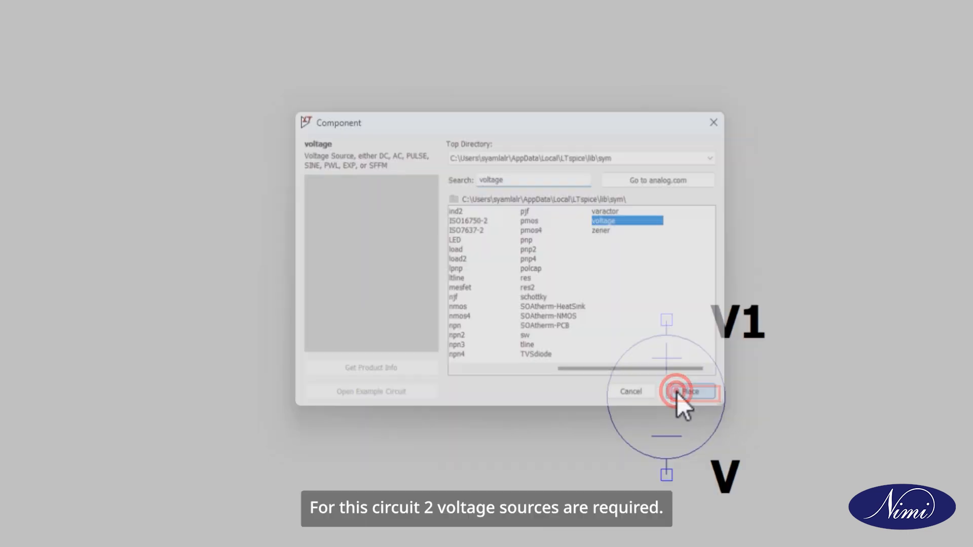
pyautogui.click(239, 152)
pyautogui.click(230, 305)
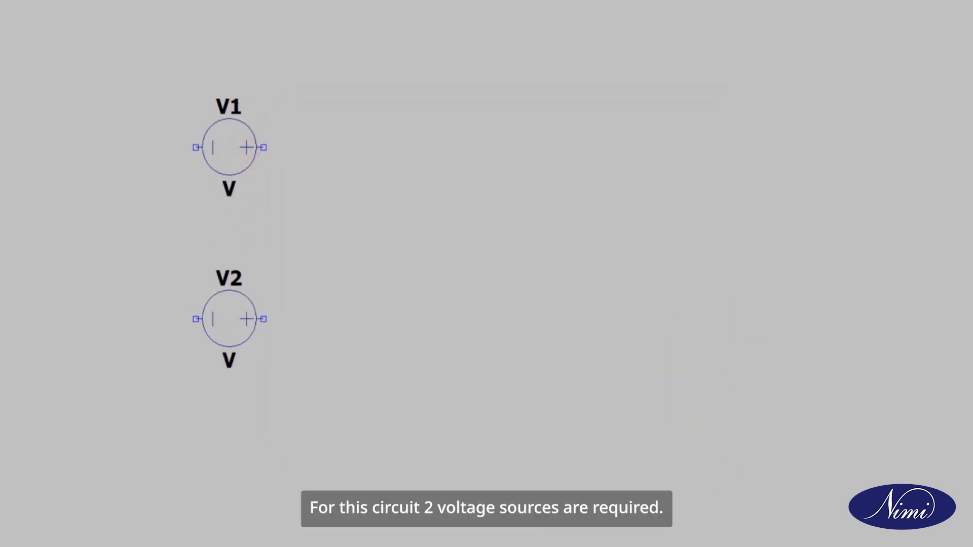
pyautogui.click(230, 317)
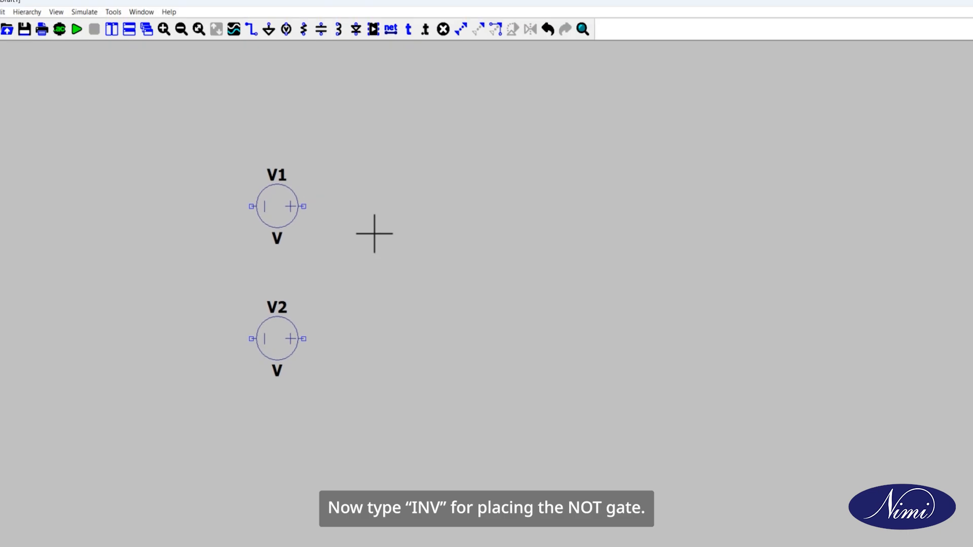
# - Place two inverters (inv), one beside the positive terminal of each voltage source
pyautogui.click(374, 36)
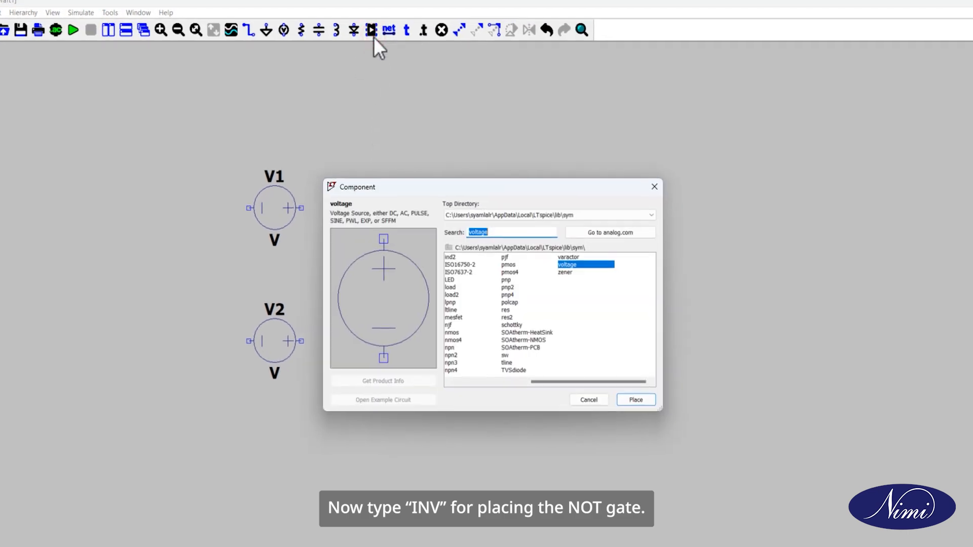
pyautogui.press('BackSpace')
pyautogui.write('inv')
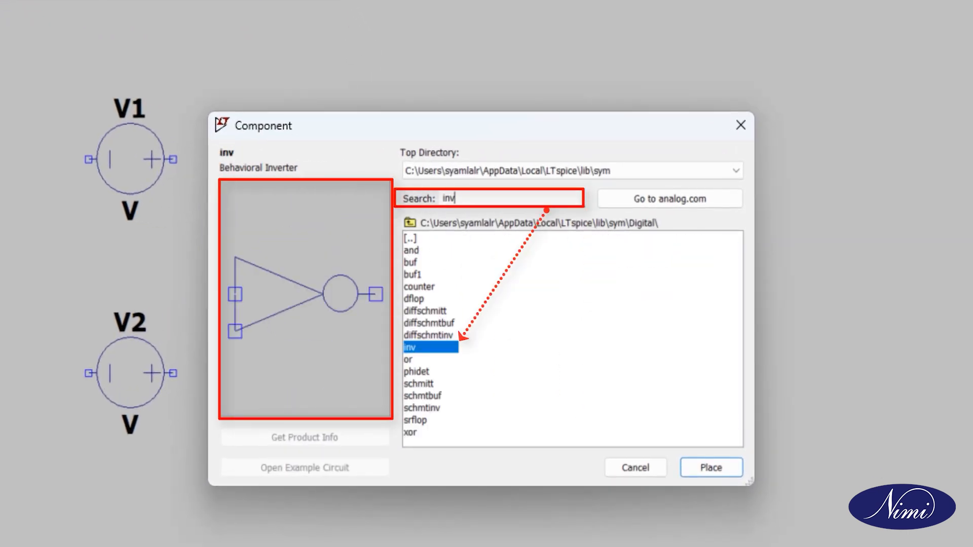
pyautogui.click(707, 468)
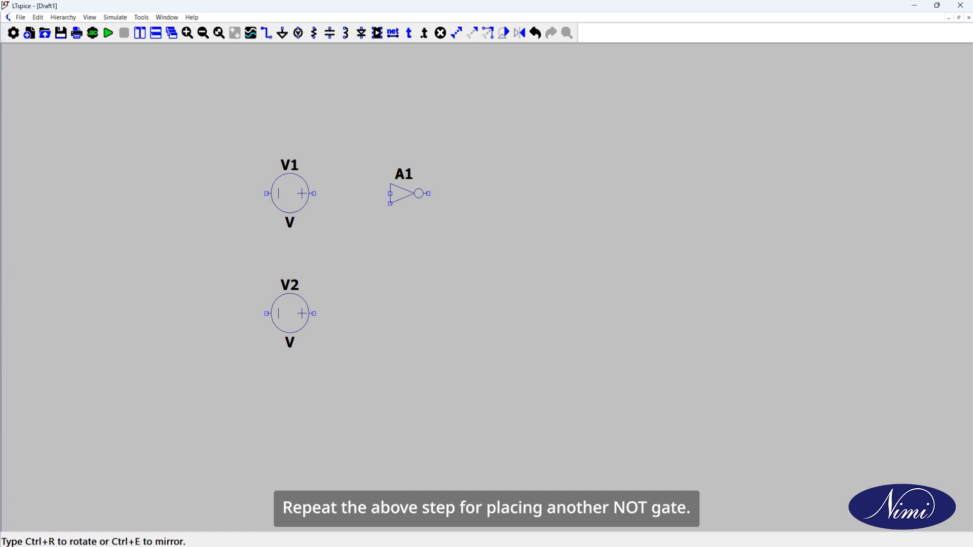
pyautogui.click(390, 194)
pyautogui.click(390, 313)
pyautogui.press('Escape')
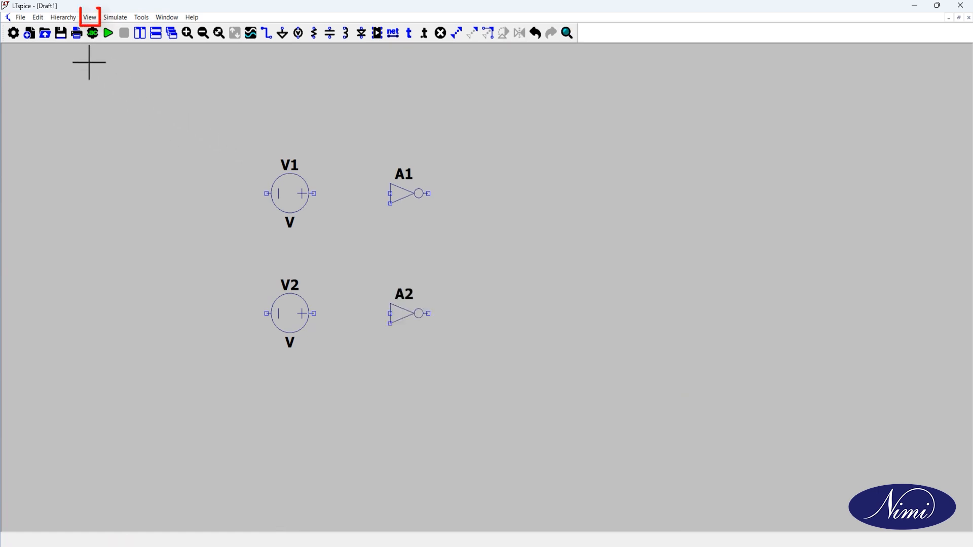
# - Show the schematic grid and place two AND gates, one in line with each inverter
pyautogui.click(90, 18)
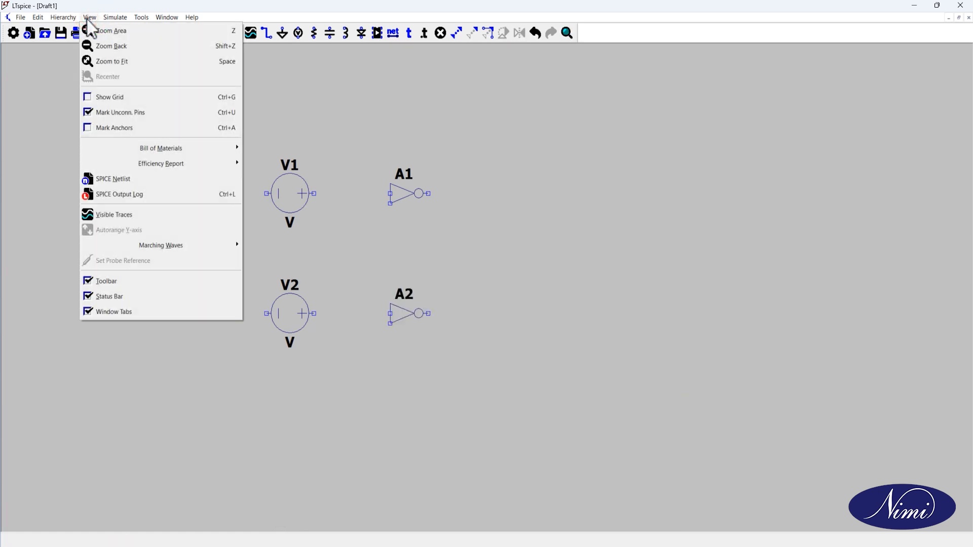
pyautogui.click(89, 97)
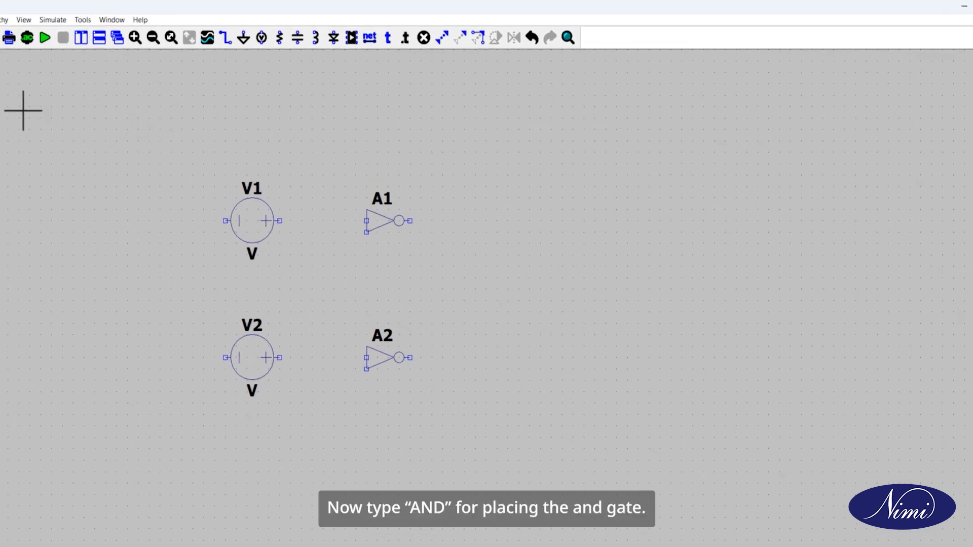
pyautogui.click(355, 44)
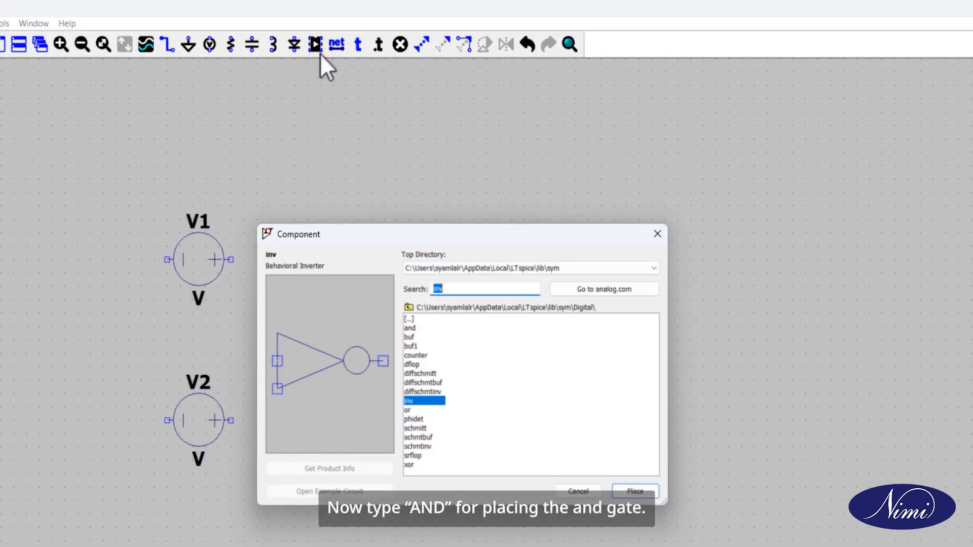
pyautogui.press('BackSpace')
pyautogui.write('AND')
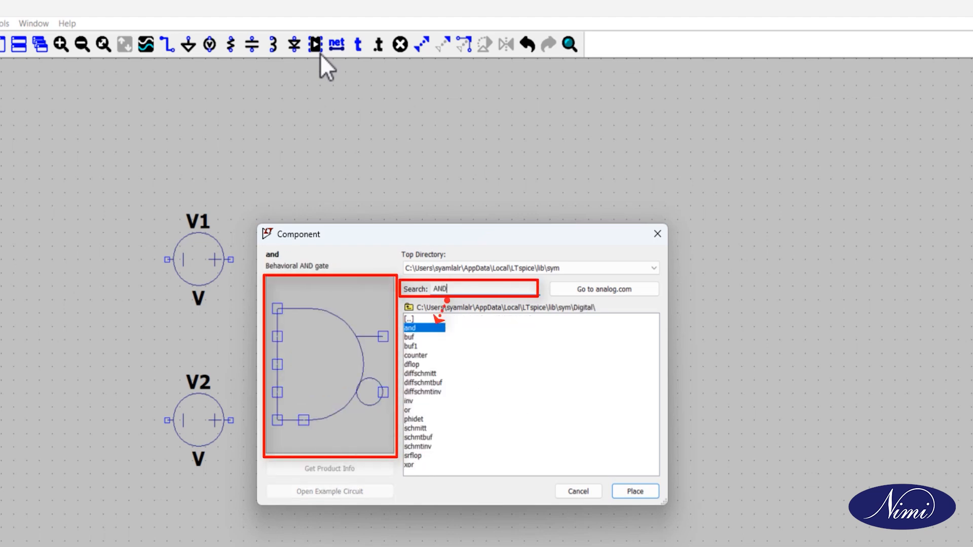
pyautogui.click(635, 491)
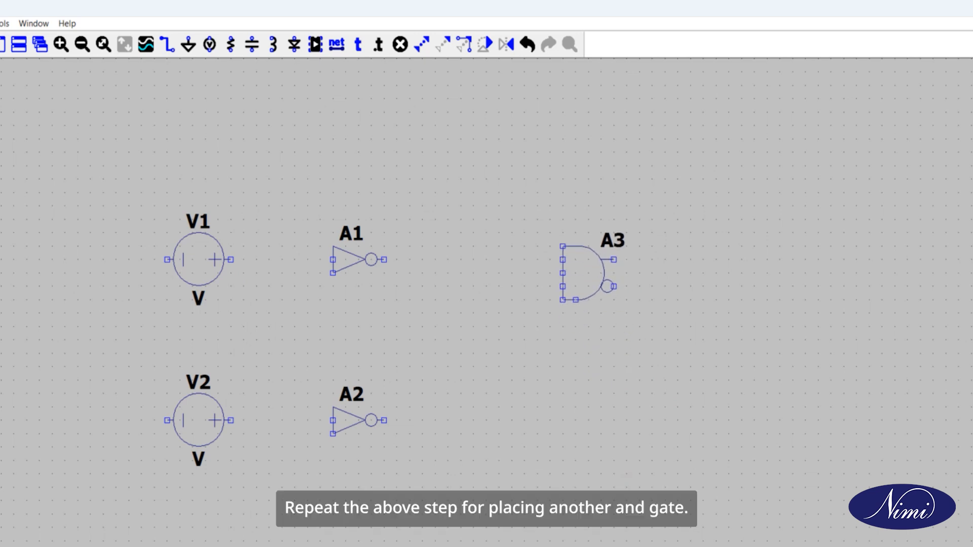
pyautogui.click(543, 261)
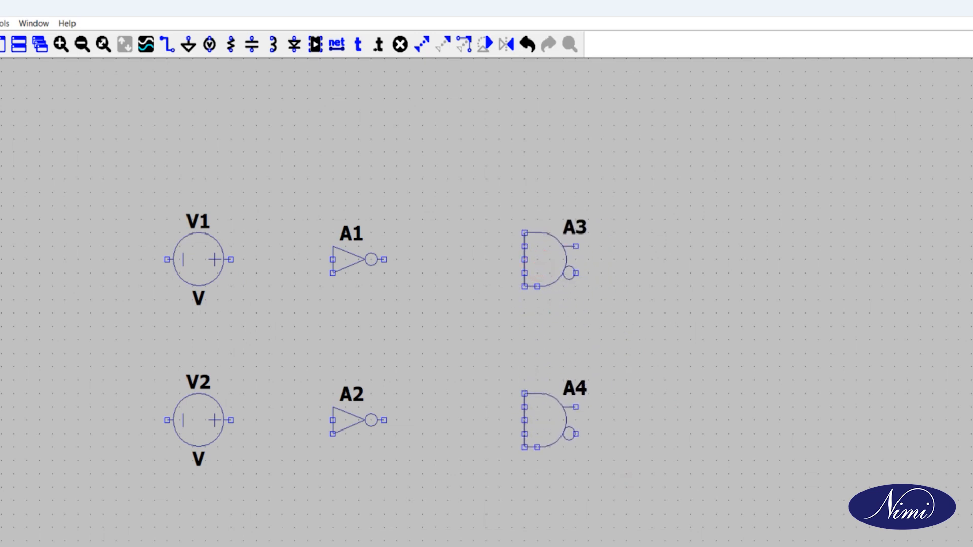
pyautogui.press('Escape')
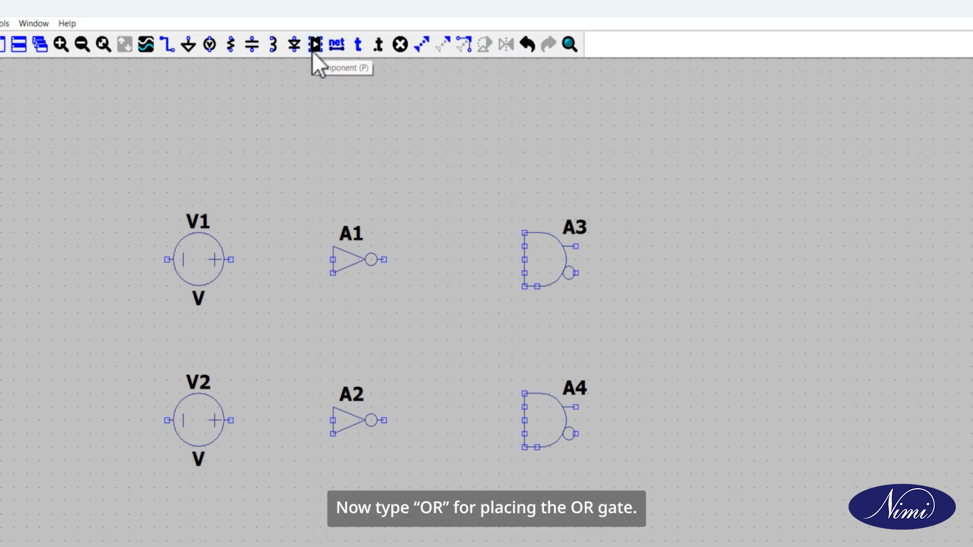
# - Place an OR gate beyond the two AND gates, midway between them in height
pyautogui.click(313, 50)
pyautogui.press('BackSpace')
pyautogui.write('OR')
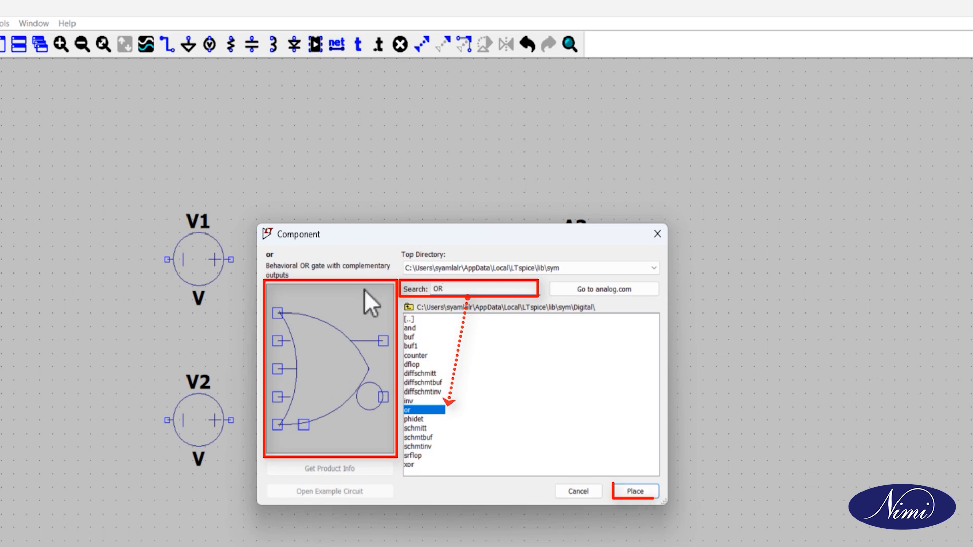
pyautogui.click(634, 491)
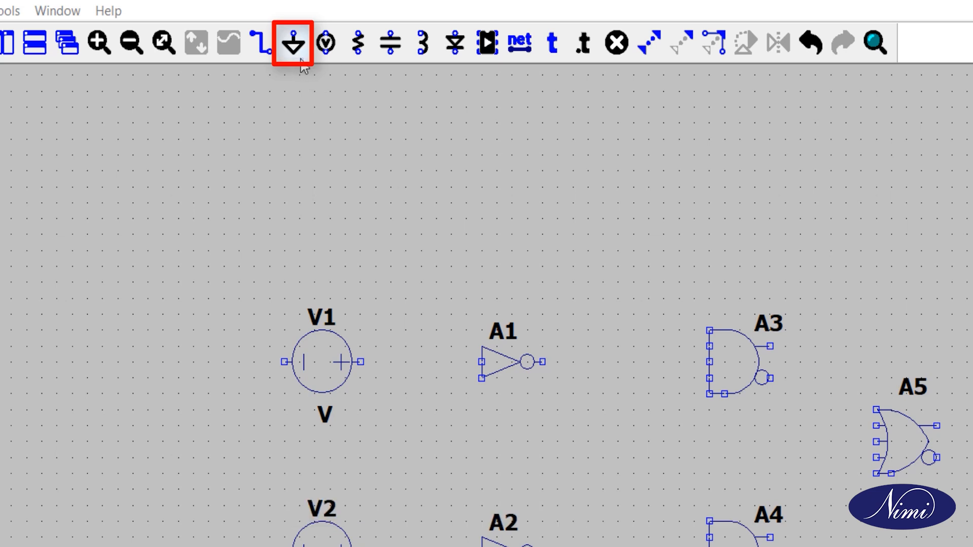
# - Place two ground symbols, one below and beside the negative terminal of each voltage source
pyautogui.click(295, 53)
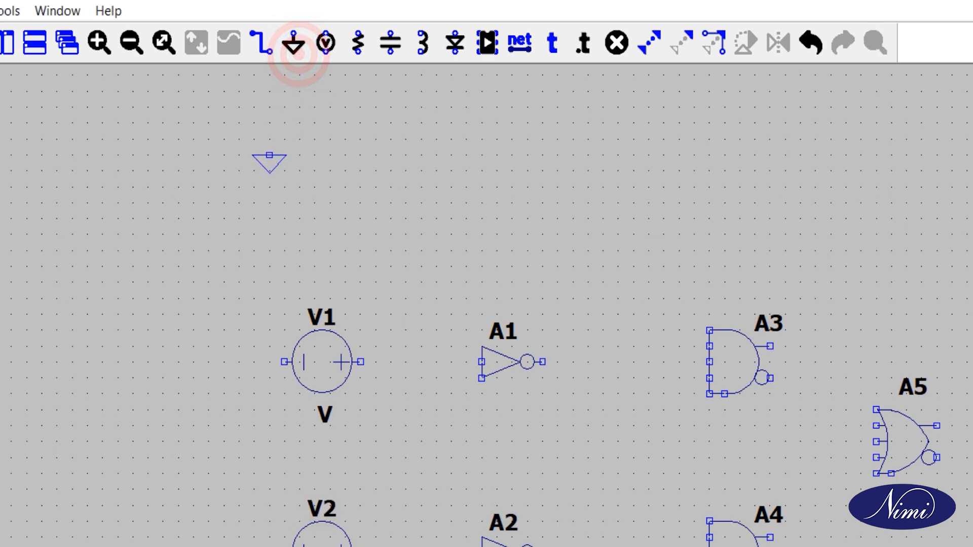
pyautogui.click(223, 439)
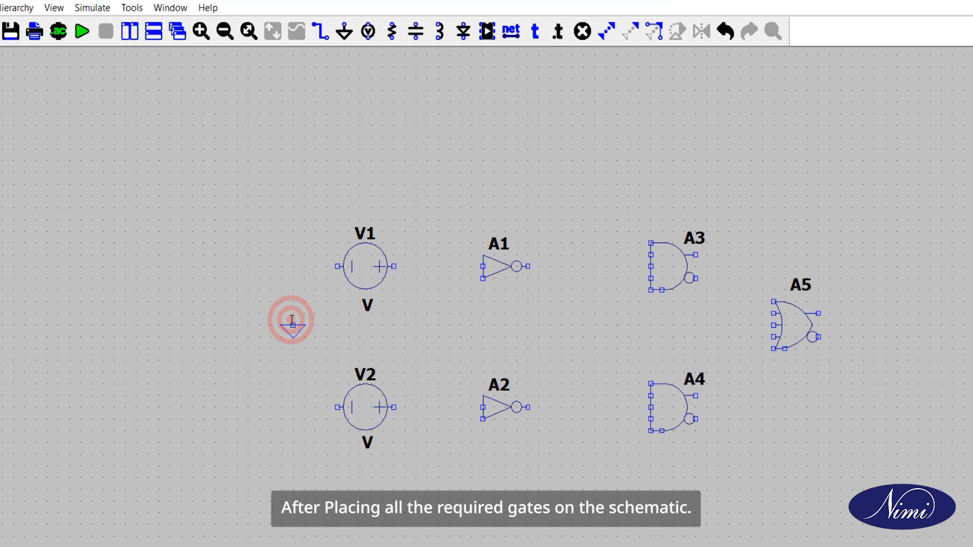
pyautogui.click(293, 479)
pyautogui.press('Escape')
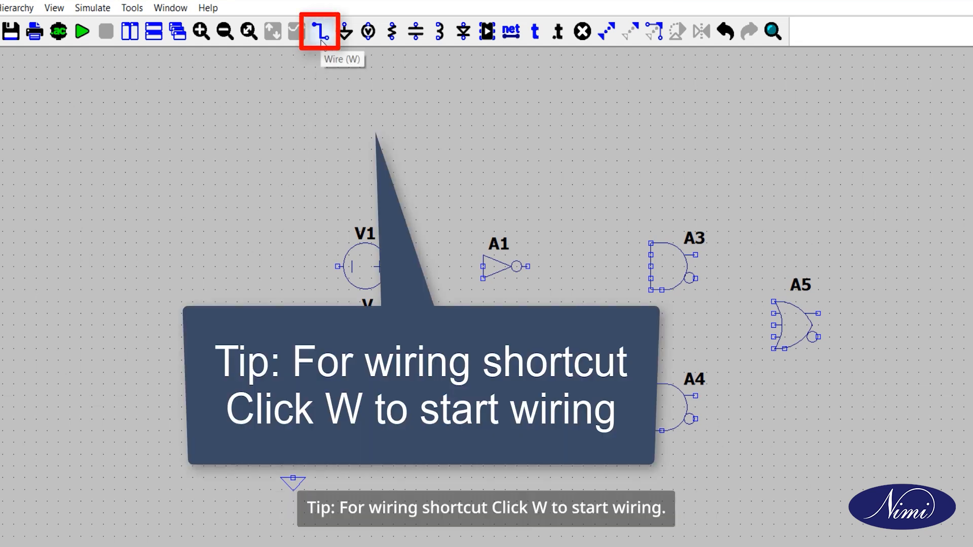
# - Wire each ground symbol to the negative terminal of its voltage source, V1 and V2
pyautogui.click(321, 41)
pyautogui.click(291, 326)
pyautogui.click(293, 264)
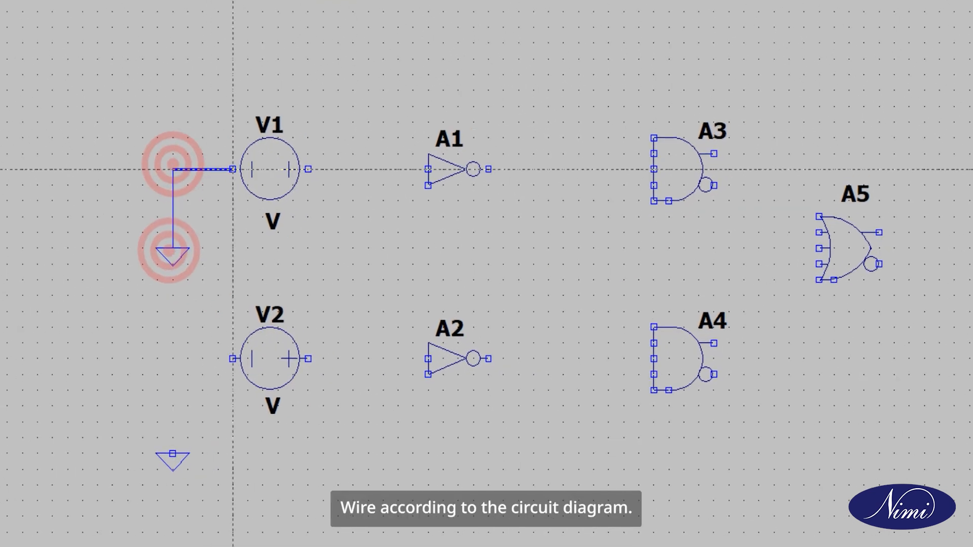
pyautogui.click(233, 169)
pyautogui.click(173, 454)
pyautogui.click(173, 358)
pyautogui.click(233, 359)
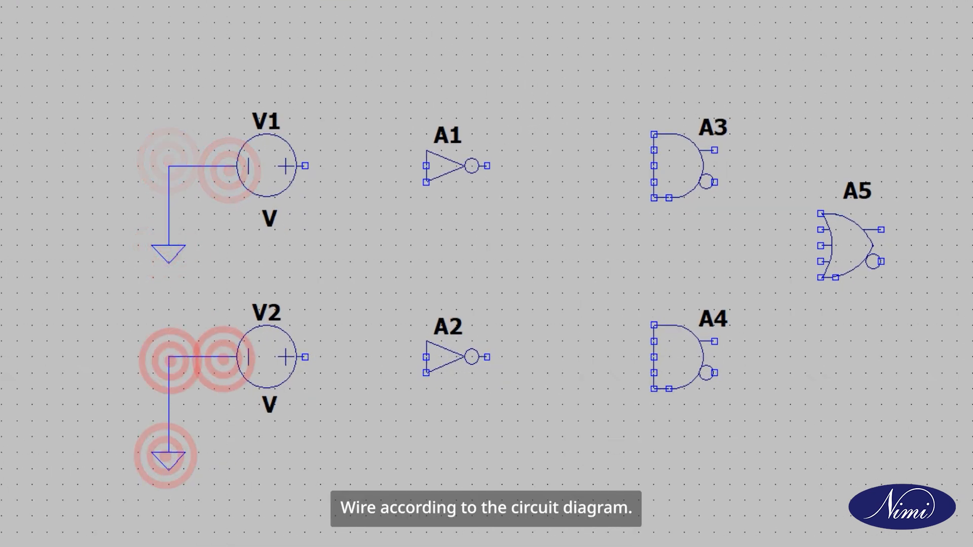
# - Wire V1 and V2 to the inputs of A1 and A2, and the inverter outputs to the middle inputs of A3 and A4
pyautogui.click(308, 170)
pyautogui.click(429, 169)
pyautogui.click(308, 359)
pyautogui.click(426, 357)
pyautogui.click(487, 166)
pyautogui.click(654, 166)
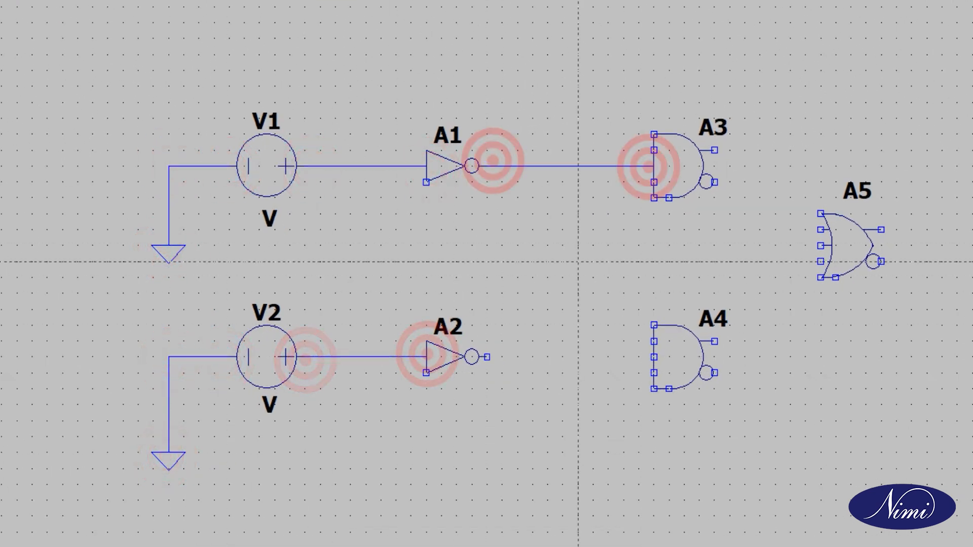
pyautogui.click(487, 357)
pyautogui.click(654, 356)
# - Wire the non-inverted outputs of AND gates A3 and A4 to the second and third inputs of OR gate A5
pyautogui.click(715, 150)
pyautogui.click(775, 150)
pyautogui.click(775, 230)
pyautogui.click(822, 230)
pyautogui.click(714, 341)
pyautogui.click(775, 342)
pyautogui.click(775, 246)
pyautogui.click(821, 246)
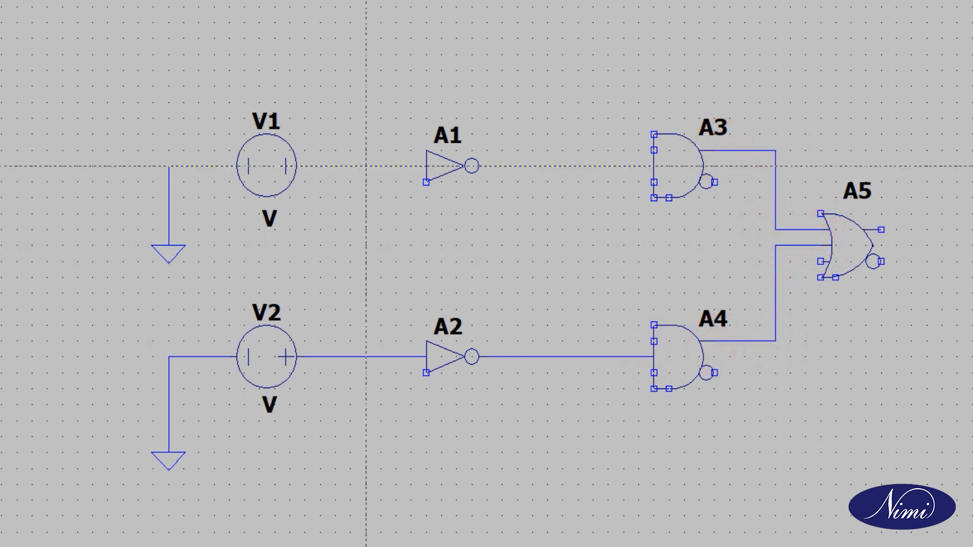
# - Cross-wire the sources, branching from the V1 line to A4's lowest input and from the V2 line to A3's lowest input
pyautogui.click(349, 165)
pyautogui.click(349, 389)
pyautogui.click(654, 389)
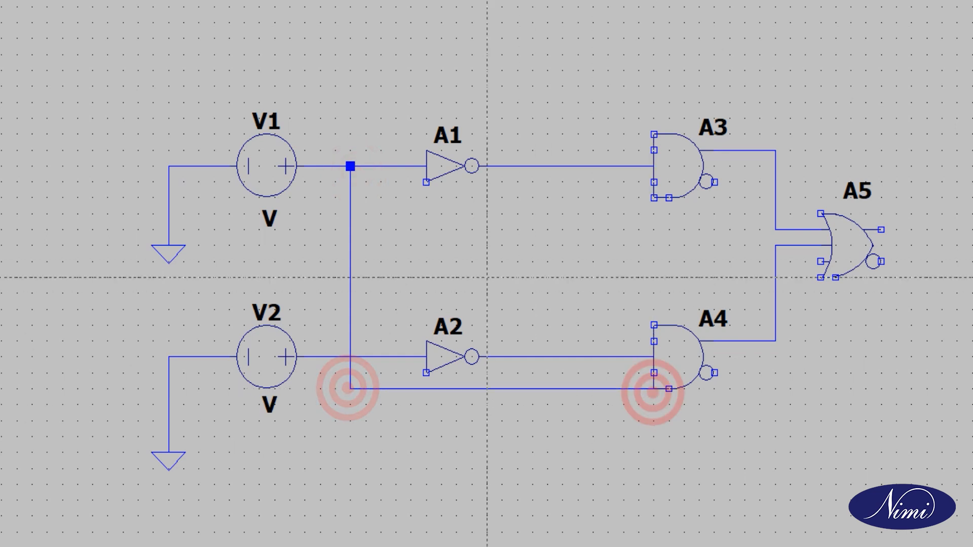
pyautogui.click(381, 357)
pyautogui.click(381, 198)
pyautogui.click(670, 198)
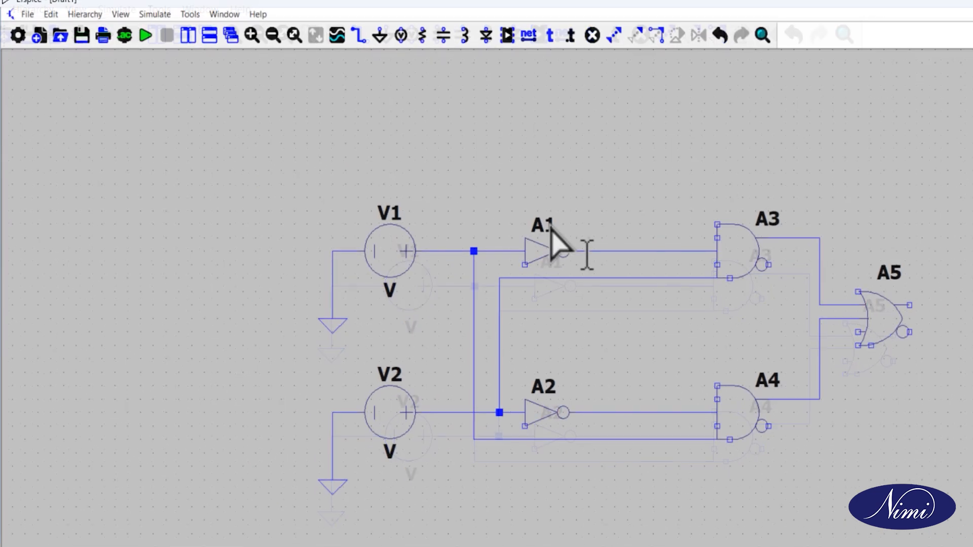
# - Rename the upper inverter A1 as NOT1
pyautogui.rightClick(551, 226)
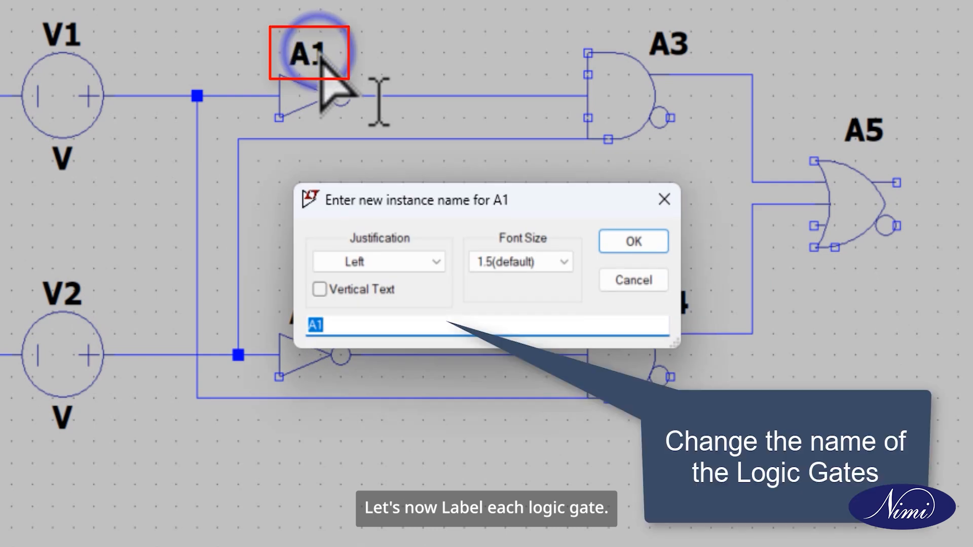
pyautogui.press('BackSpace')
pyautogui.write('NOT 1')
pyautogui.press('Return')
pyautogui.click(546, 332)
pyautogui.press('Left')
pyautogui.press('BackSpace')
pyautogui.click(640, 238)
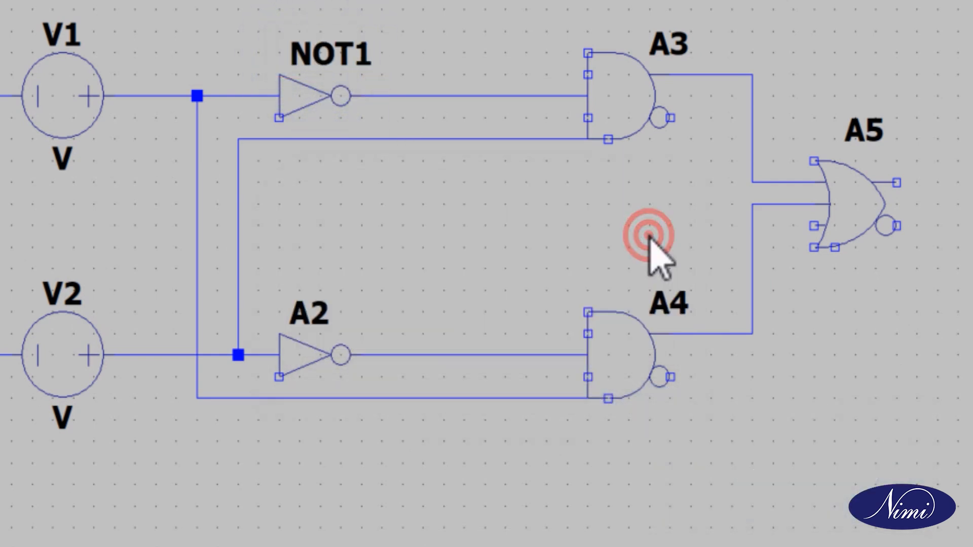
# - Rename the lower inverter A2 as NOT2
pyautogui.rightClick(303, 315)
pyautogui.write('NOT2')
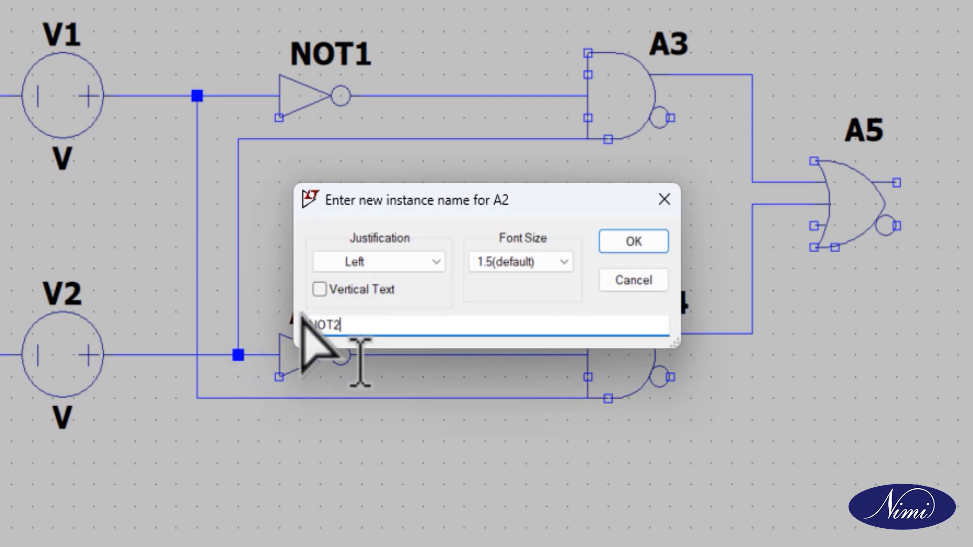
pyautogui.click(631, 240)
# - Rename the upper AND gate as AND1 and the lower AND gate as AND2
pyautogui.rightClick(659, 53)
pyautogui.write('AND1')
pyautogui.click(655, 247)
pyautogui.rightClick(671, 307)
pyautogui.write('AND2')
pyautogui.click(645, 247)
# - Rename the gate A5 as OR
pyautogui.rightClick(863, 131)
pyautogui.press('BackSpace')
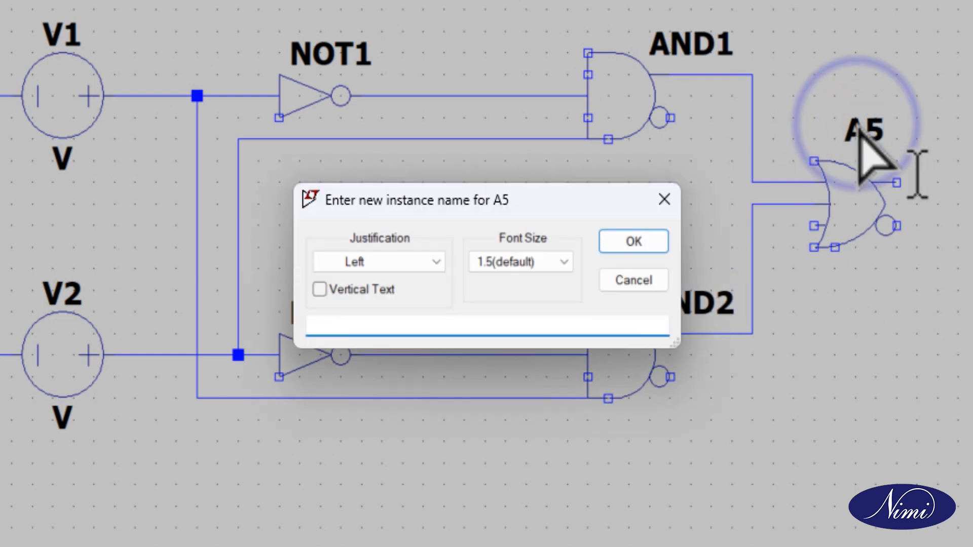
pyautogui.write('OR')
pyautogui.click(652, 242)
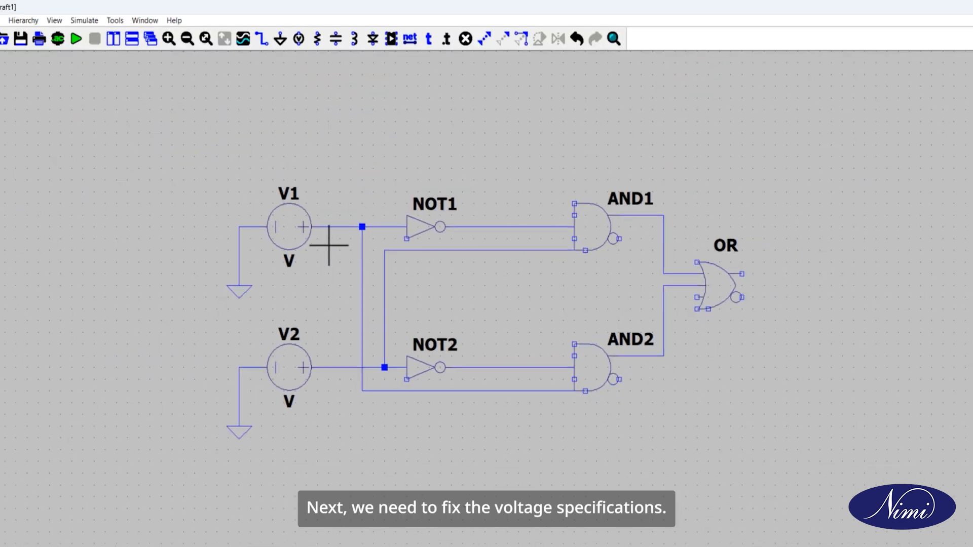
# - Define voltage source V1 as a PULSE function with initial voltage 0, on voltage 5 and delay 0
pyautogui.rightClick(282, 235)
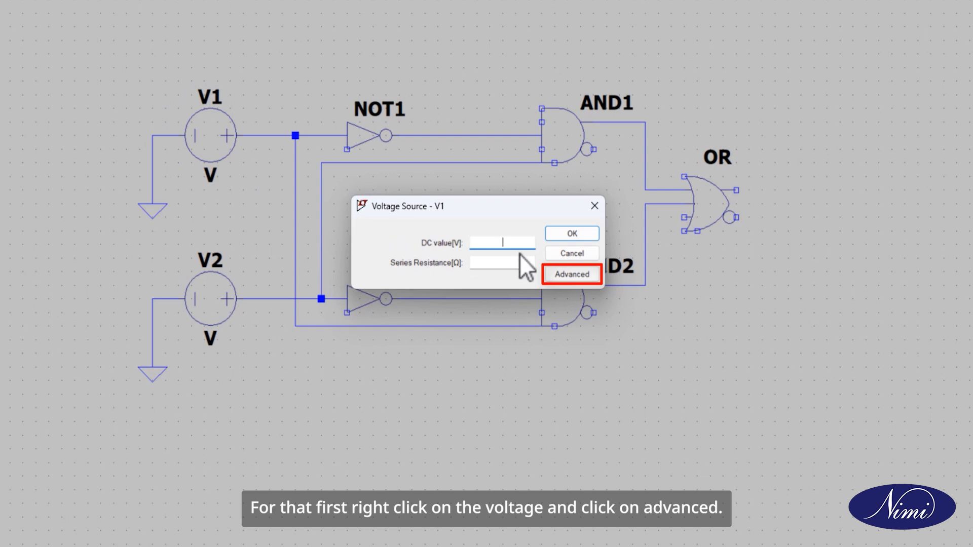
pyautogui.click(568, 275)
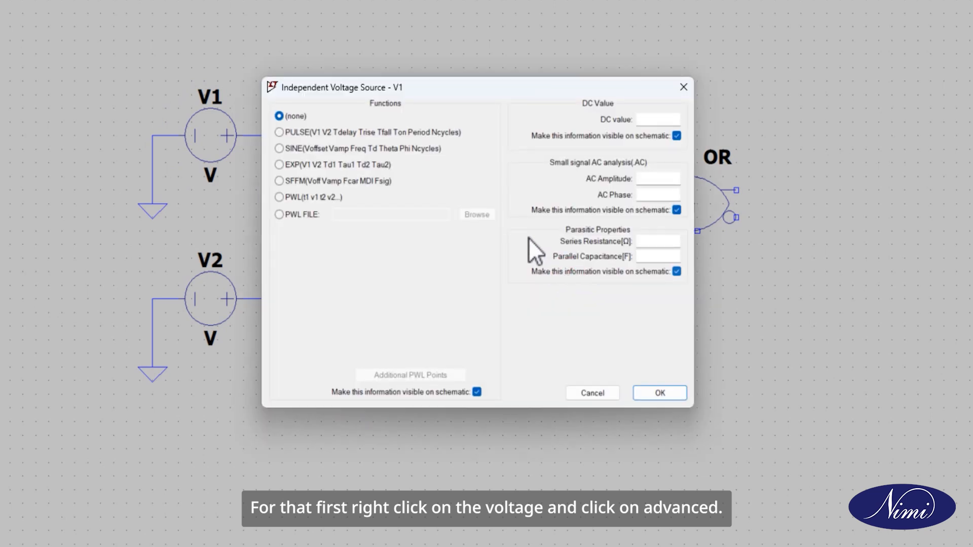
pyautogui.click(340, 136)
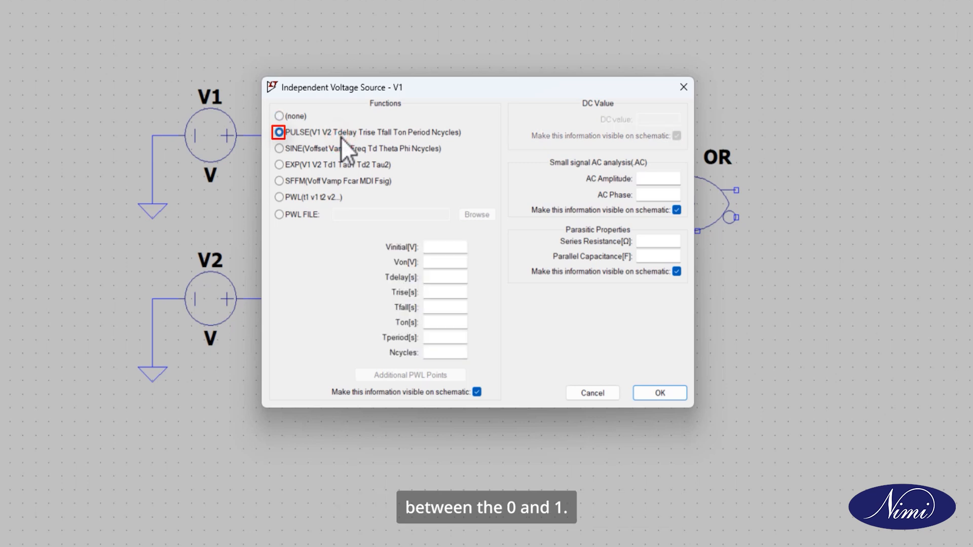
pyautogui.click(439, 248)
pyautogui.click(437, 262)
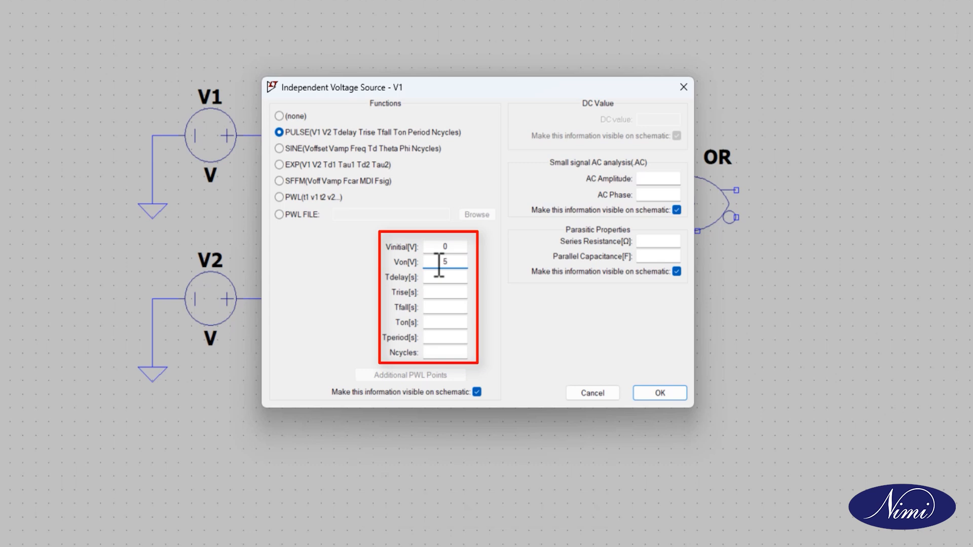
pyautogui.click(447, 278)
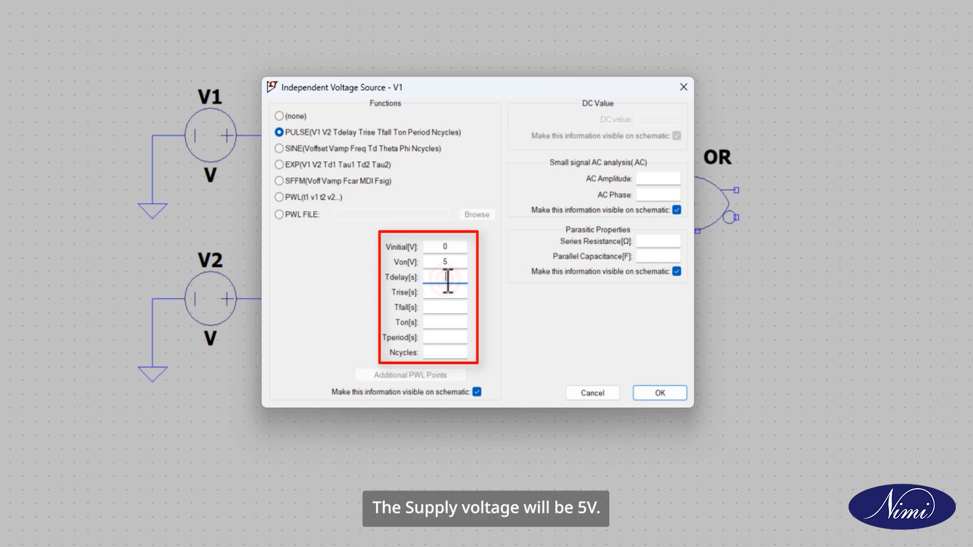
pyautogui.write('0')
# - Set V1's rise and fall times to 5ns, its on time to 40 and its period to 80
pyautogui.click(447, 293)
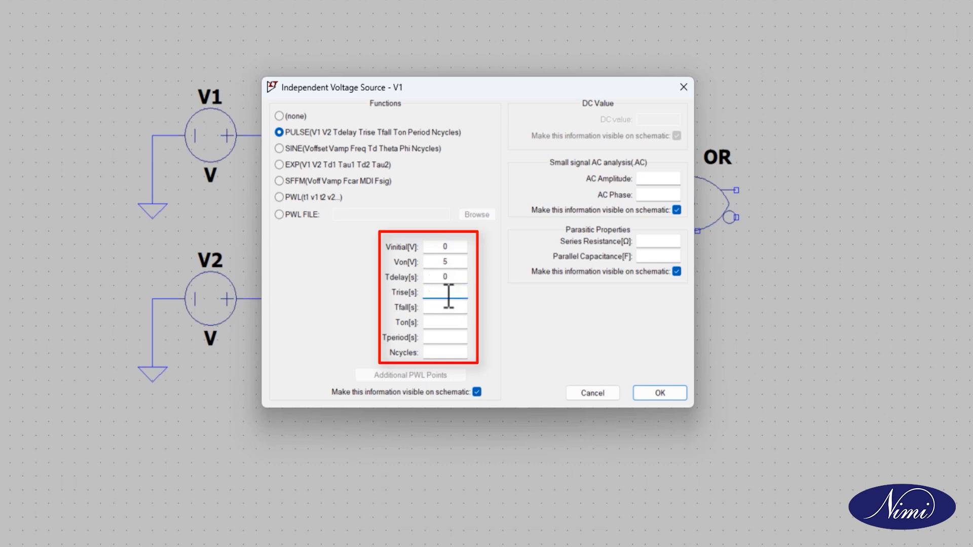
pyautogui.write('5ns')
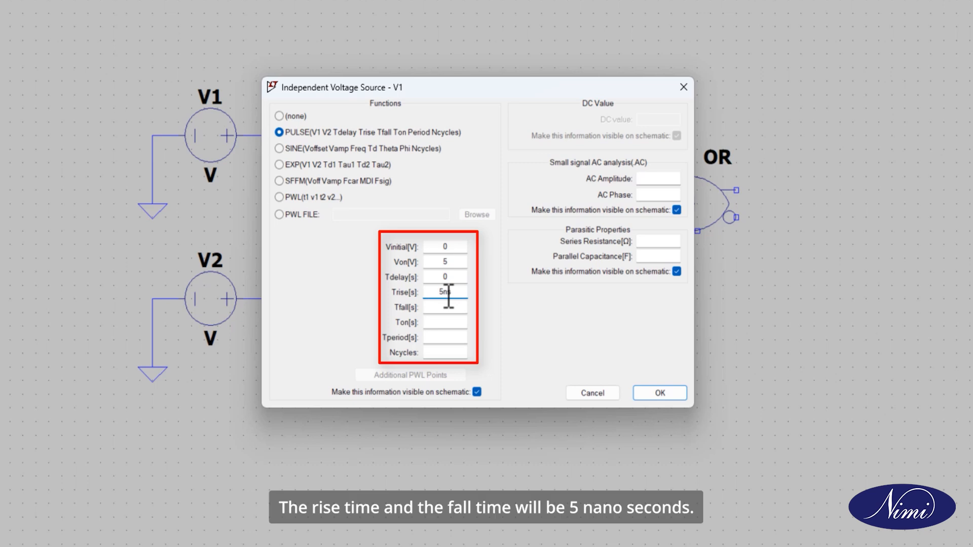
pyautogui.click(446, 307)
pyautogui.write('5ns')
pyautogui.click(448, 323)
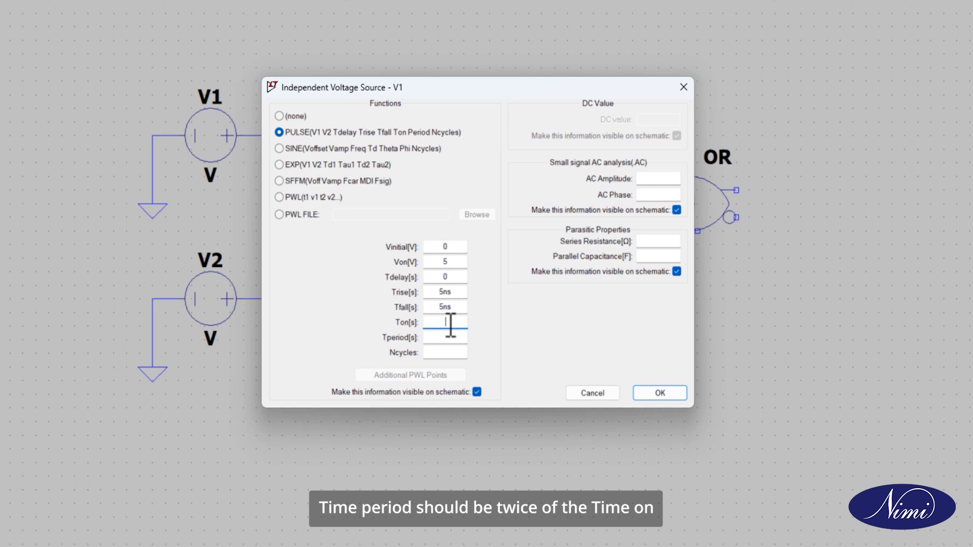
pyautogui.write('40')
pyautogui.click(449, 337)
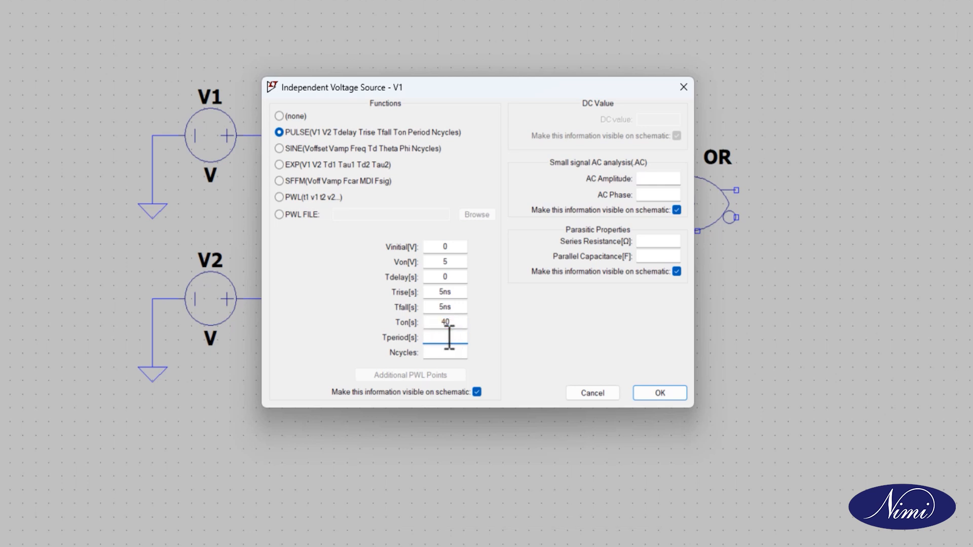
pyautogui.write('80')
pyautogui.click(650, 395)
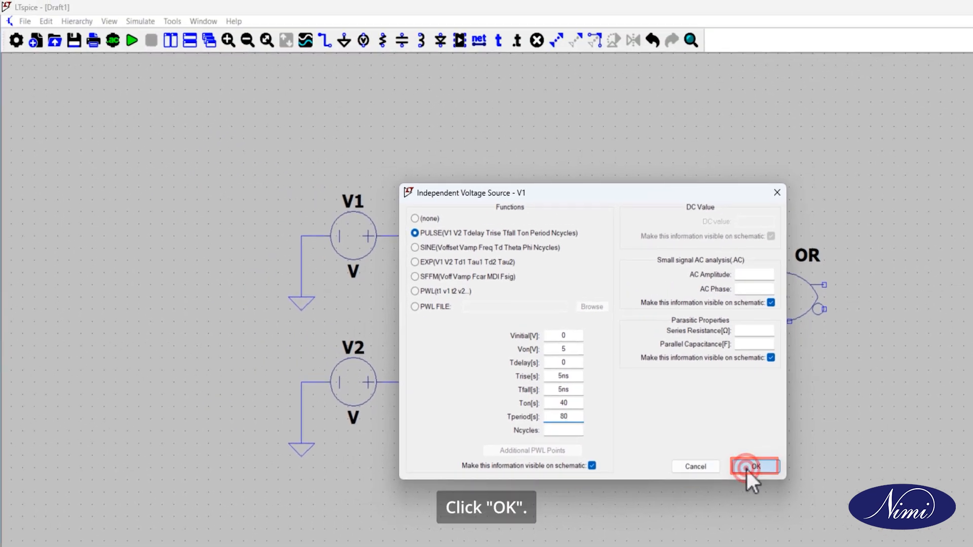
# - Move V1's pulse value text to the left of the source, above its ground wire
pyautogui.click(579, 44)
pyautogui.click(362, 231)
pyautogui.click(234, 201)
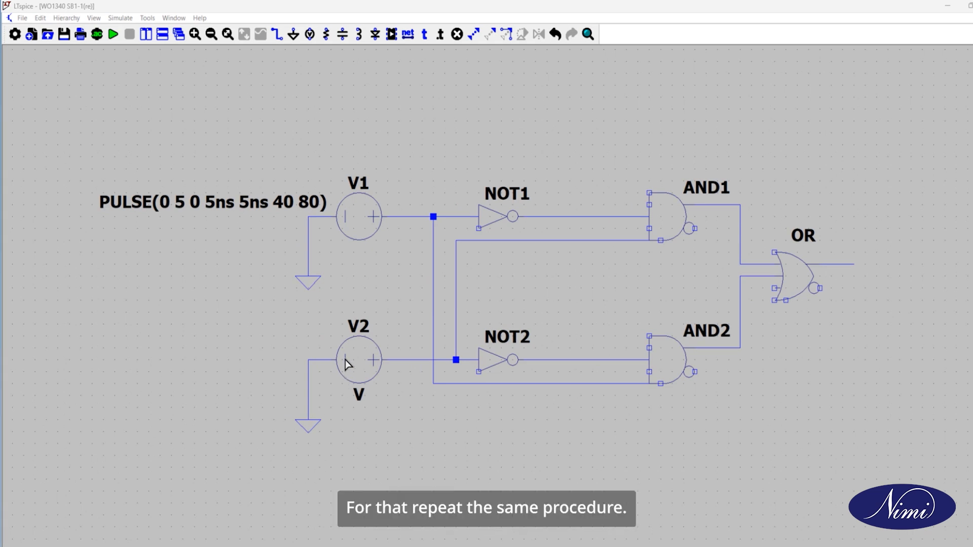
# - Define voltage source V2 as a PULSE function with initial voltage 0, on voltage 5 and delay 0
pyautogui.rightClick(357, 353)
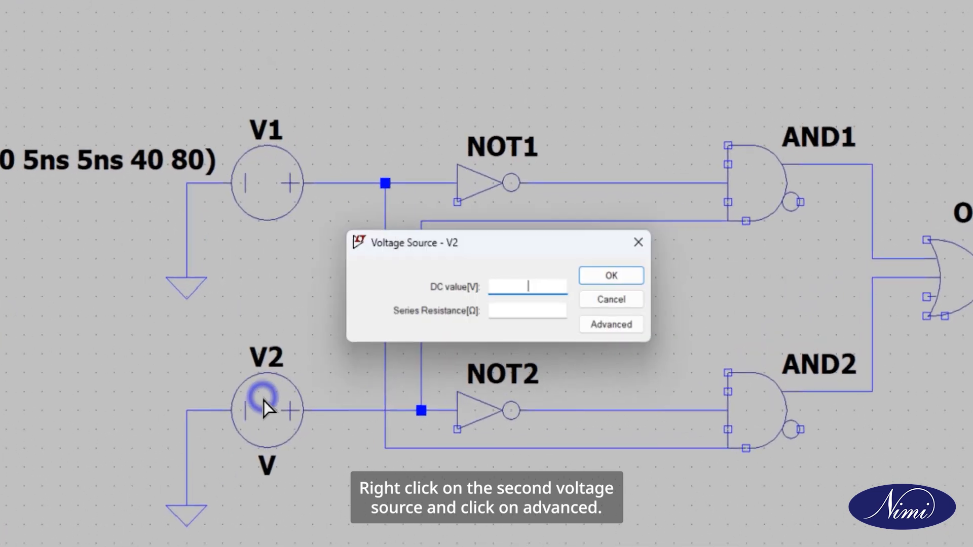
pyautogui.click(615, 326)
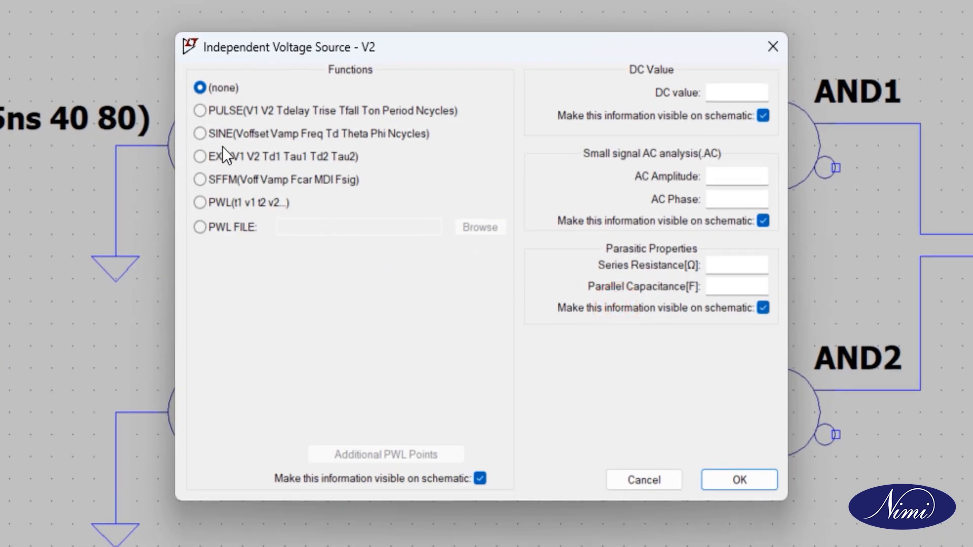
pyautogui.click(200, 111)
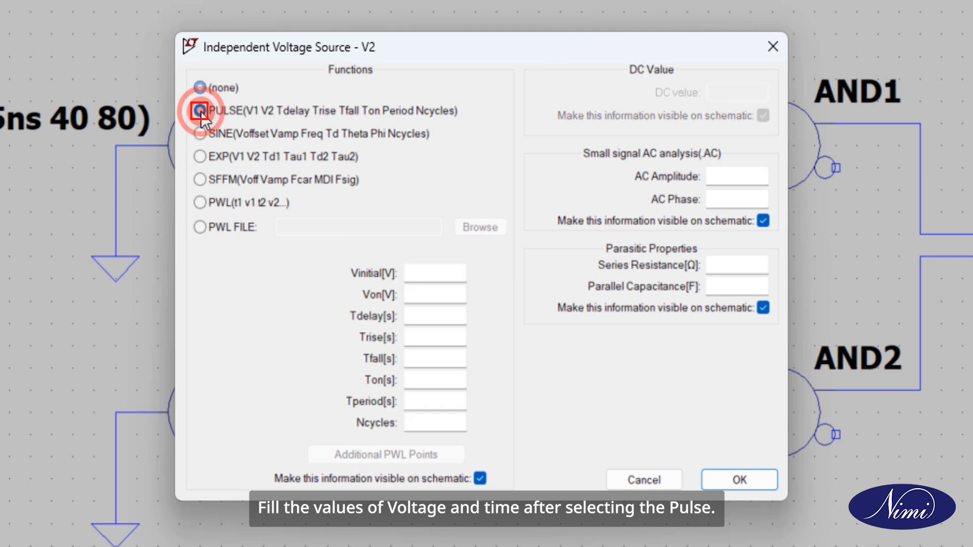
pyautogui.click(421, 278)
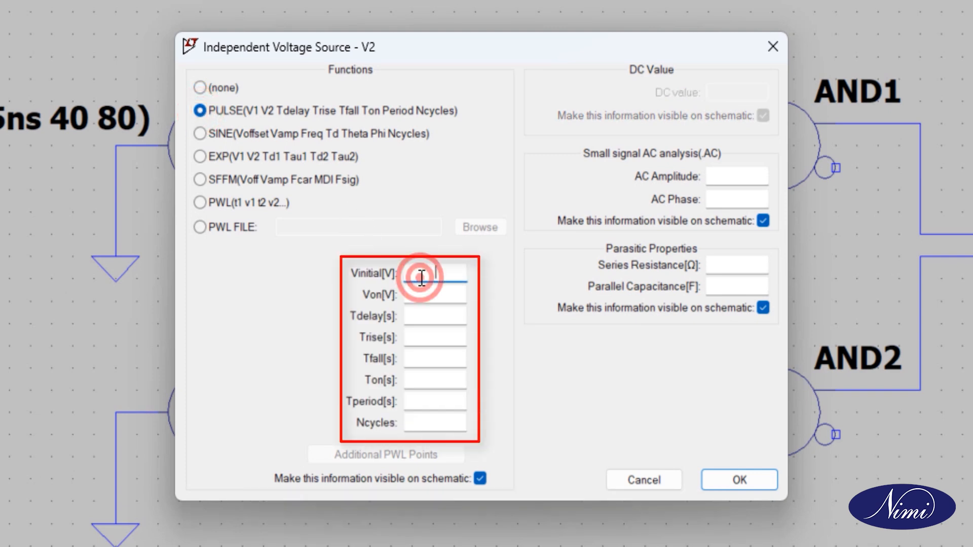
pyautogui.write('0')
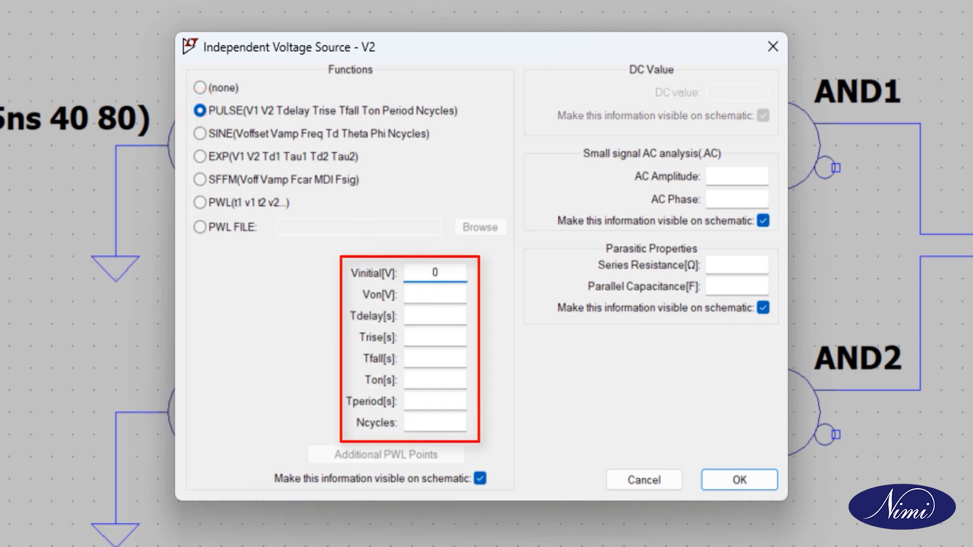
pyautogui.click(430, 293)
pyautogui.write('5')
pyautogui.click(435, 311)
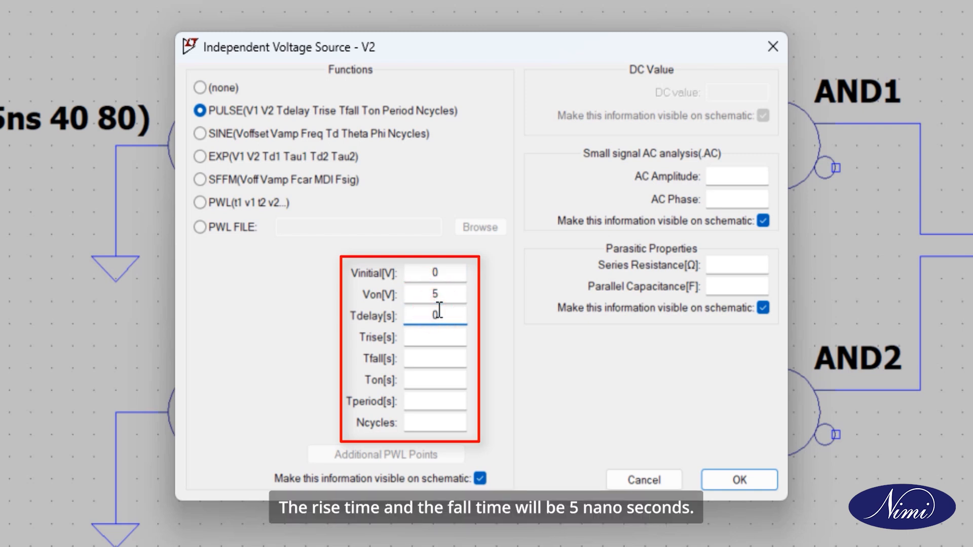
# - Set the rise and fall times of V2's pulse to 5ns each
pyautogui.click(442, 334)
pyautogui.write('5ns')
pyautogui.click(454, 361)
pyautogui.write('5ns')
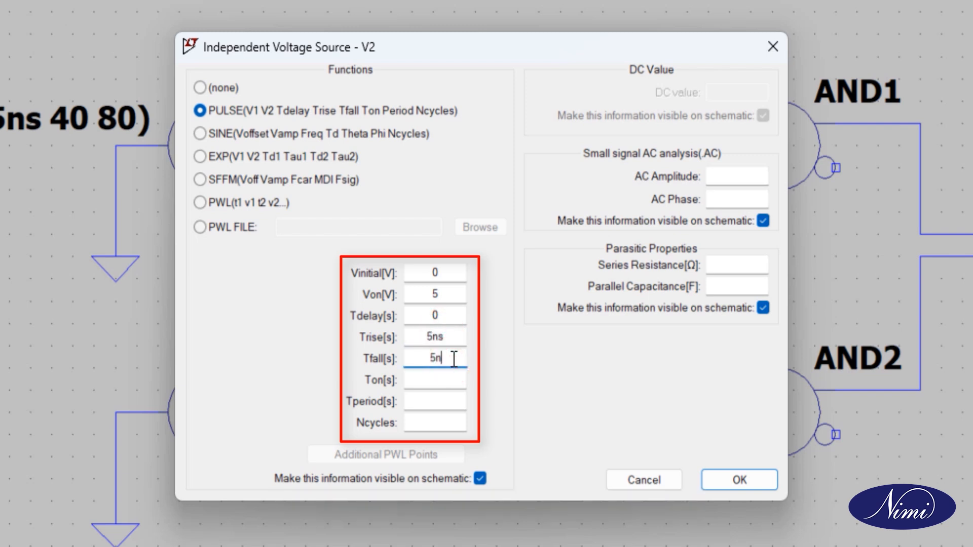
# - Set V2's on time to 20 and period to 40, and move its pulse value text to the left of the source
pyautogui.click(459, 377)
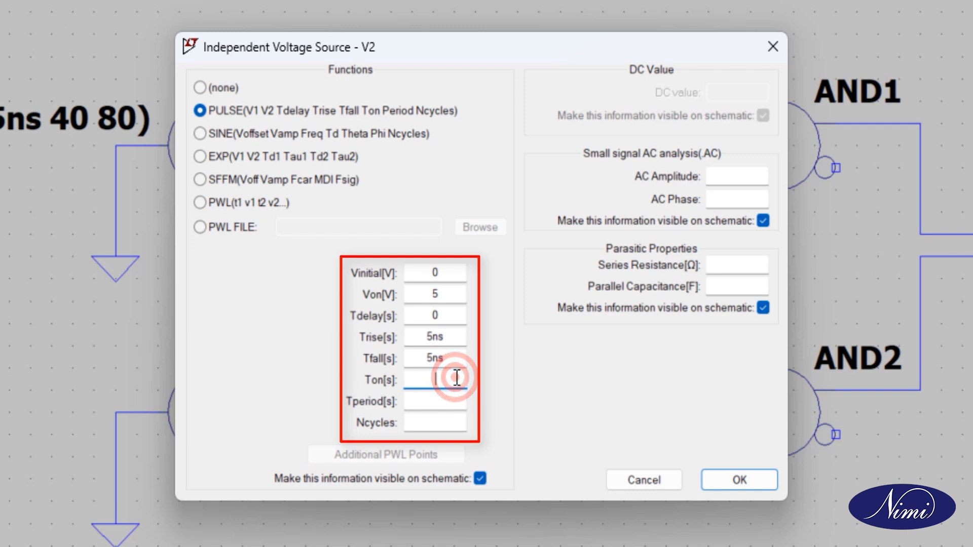
pyautogui.write('20')
pyautogui.click(457, 398)
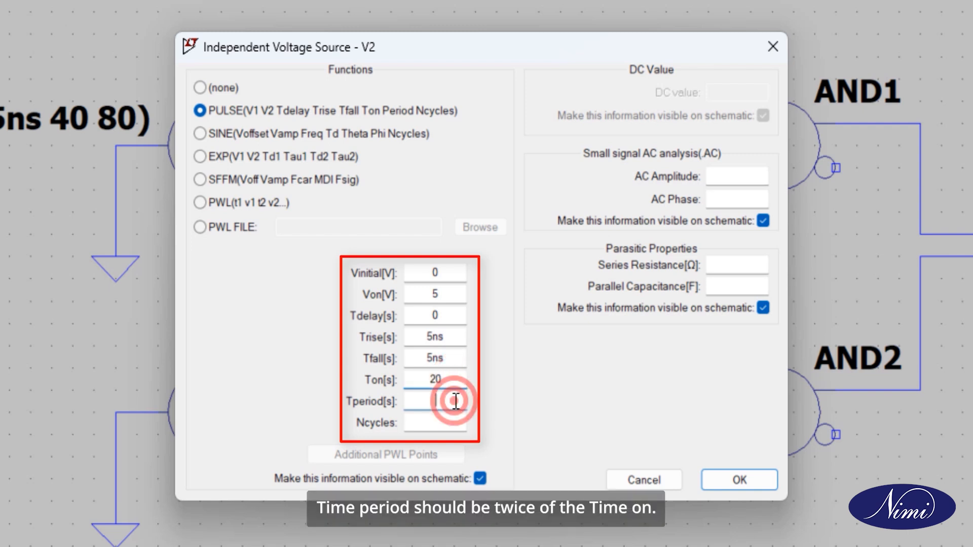
pyautogui.write('40')
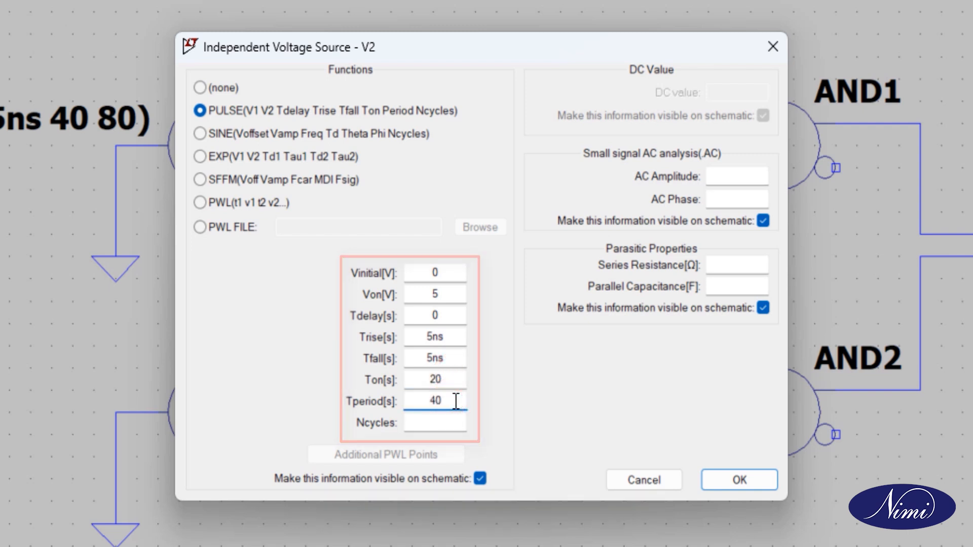
pyautogui.click(740, 480)
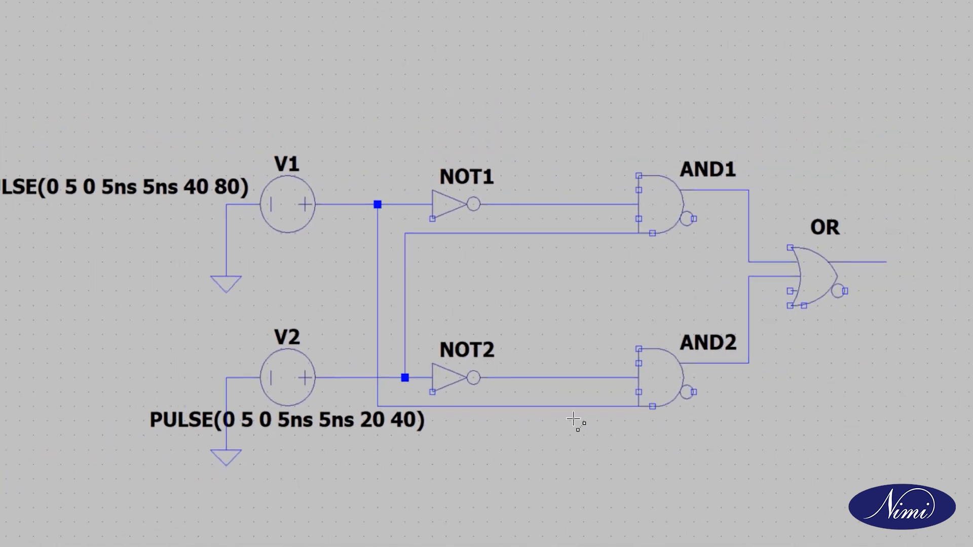
pyautogui.moveTo(173, 423)
pyautogui.mouseDown()
pyautogui.moveTo(82, 360)
pyautogui.moveTo(145, 356)
pyautogui.moveTo(61, 352)
pyautogui.mouseUp()
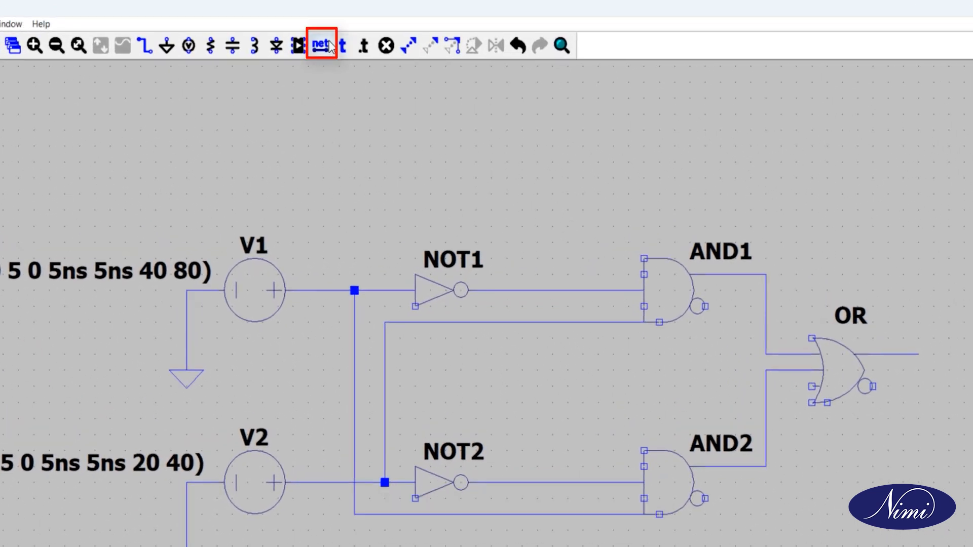
# - Place an Output-type net label named OUTPUT beside the OR gate and wire it to the gate's output
pyautogui.click(322, 45)
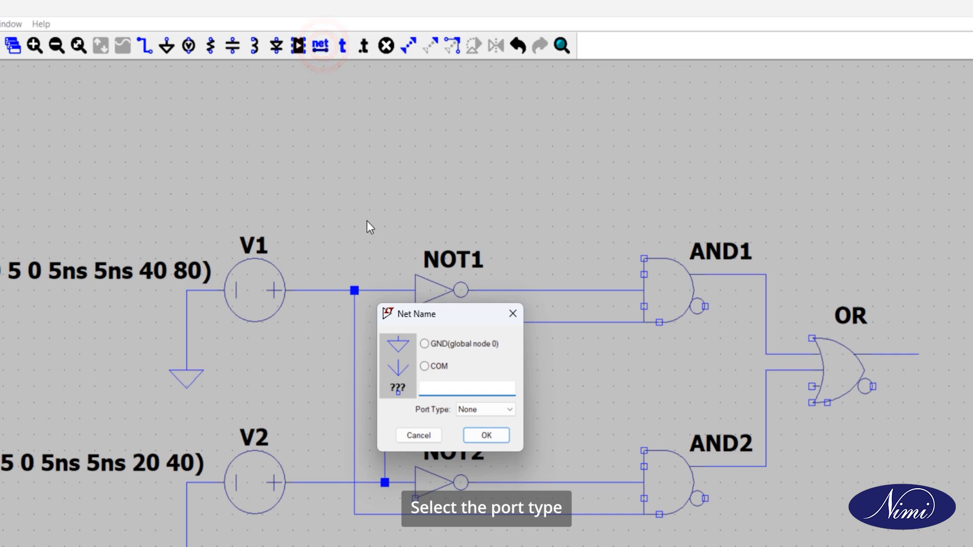
pyautogui.click(476, 412)
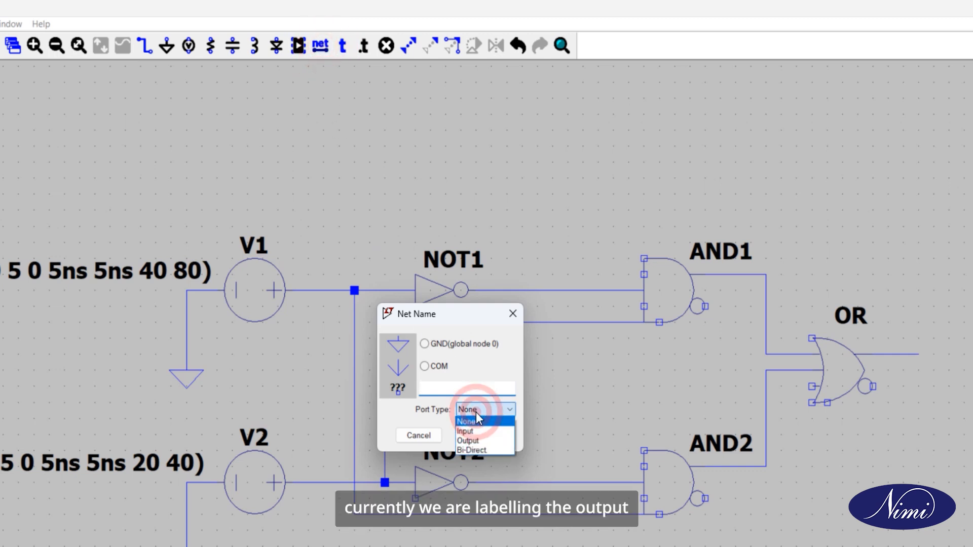
pyautogui.click(480, 441)
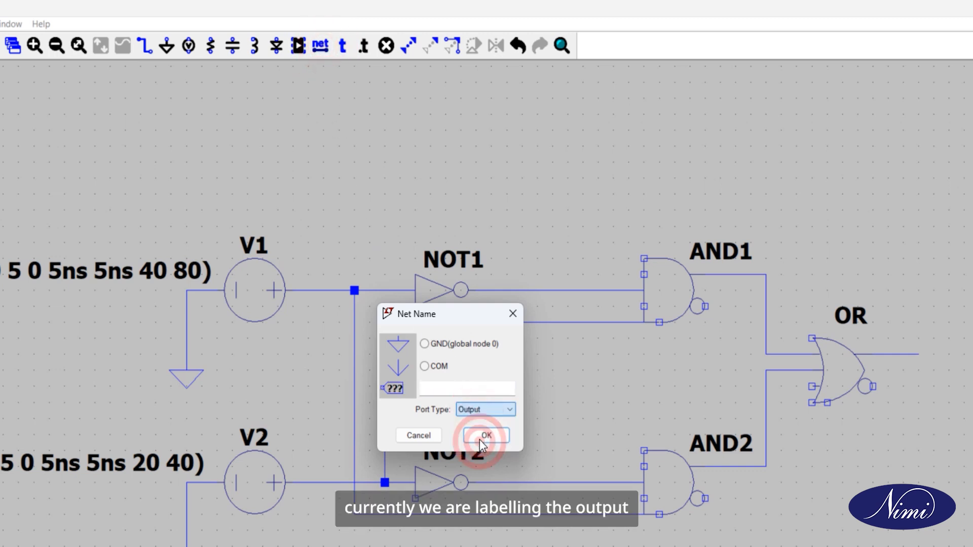
pyautogui.click(460, 389)
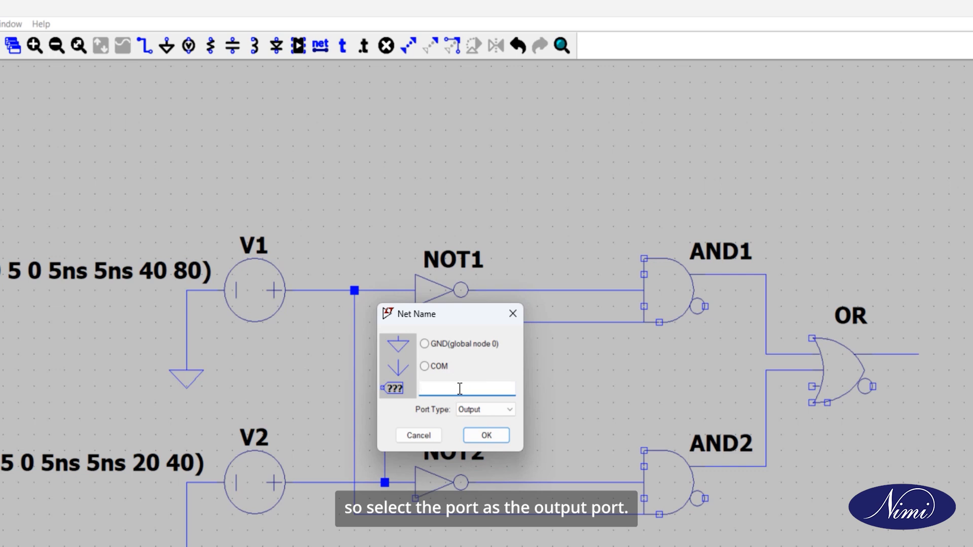
pyautogui.write('OUT')
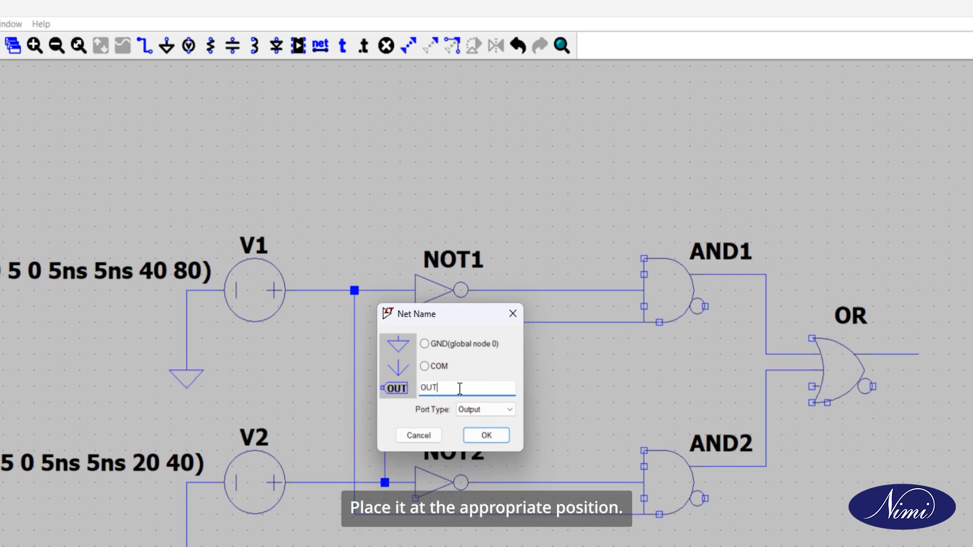
pyautogui.write('PUT')
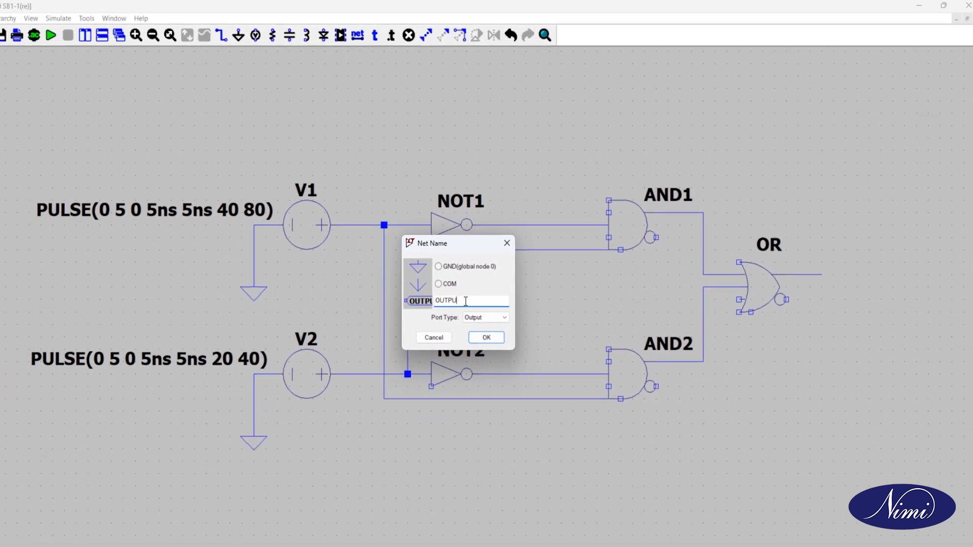
pyautogui.click(487, 332)
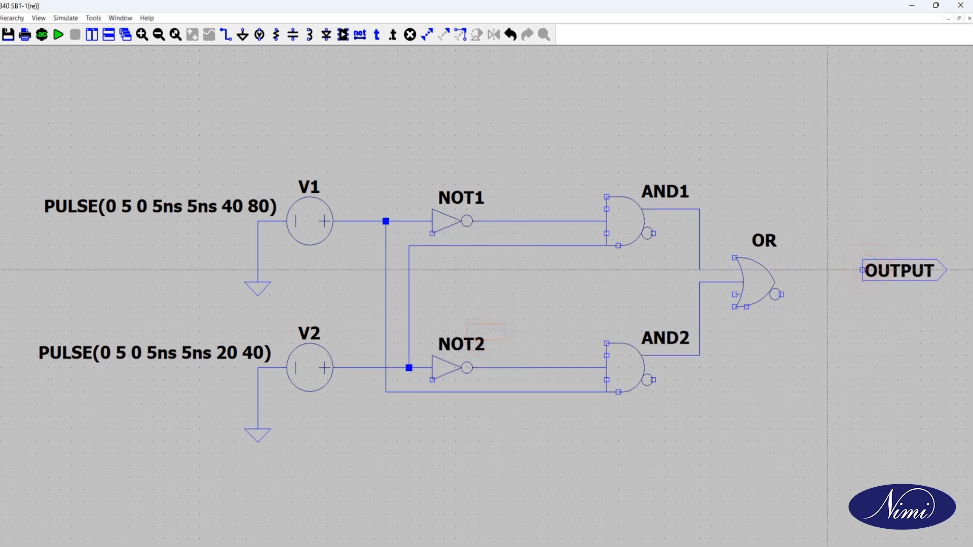
pyautogui.click(814, 271)
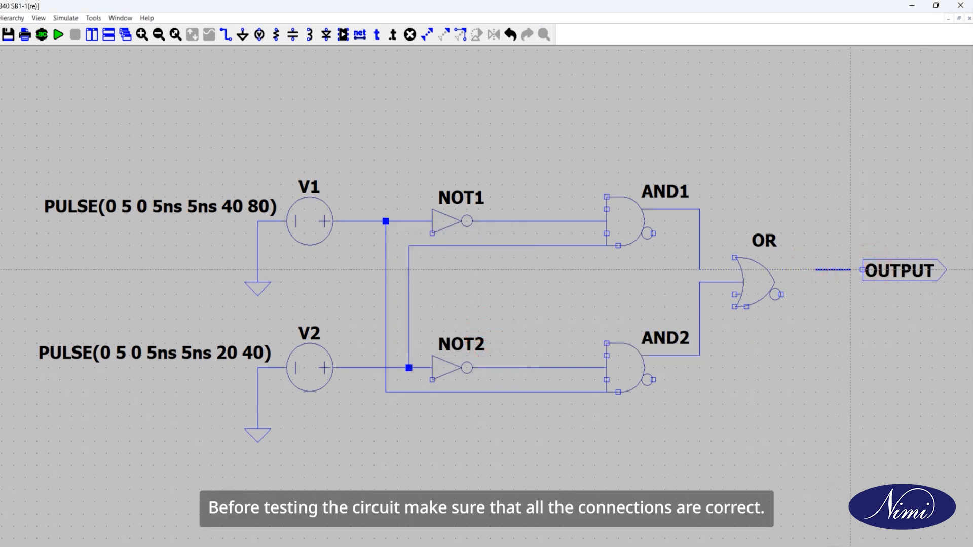
pyautogui.click(863, 270)
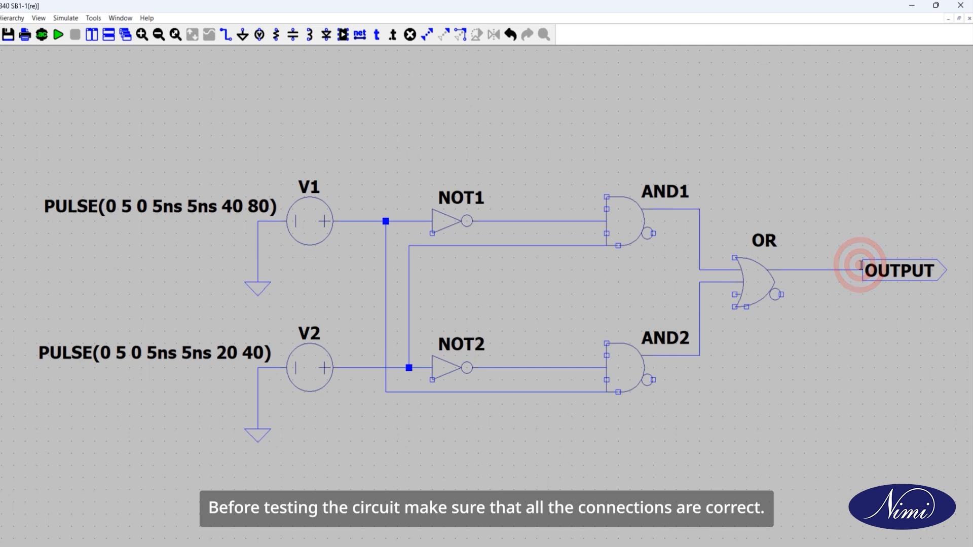
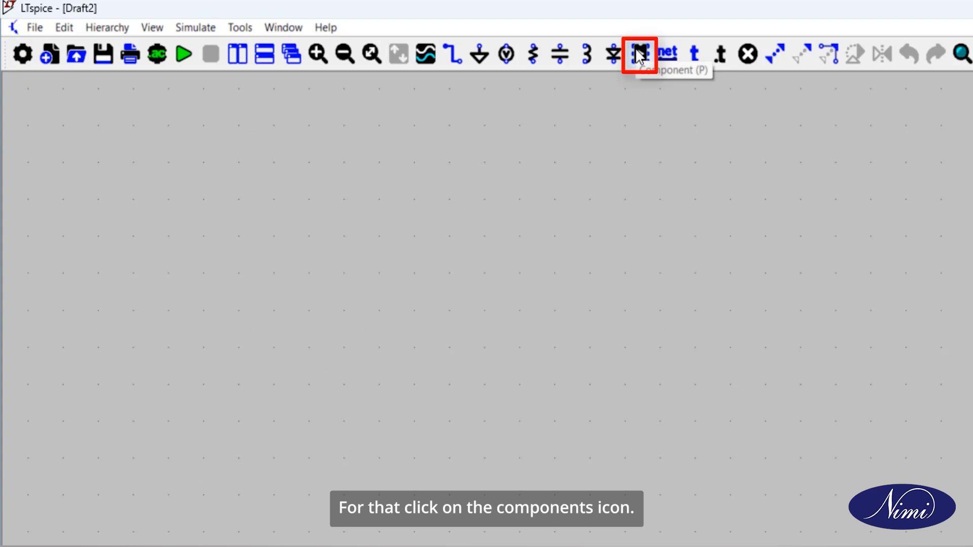
# - Place a diode component in the empty schematic, rotated so that it lies horizontally
pyautogui.click(640, 55)
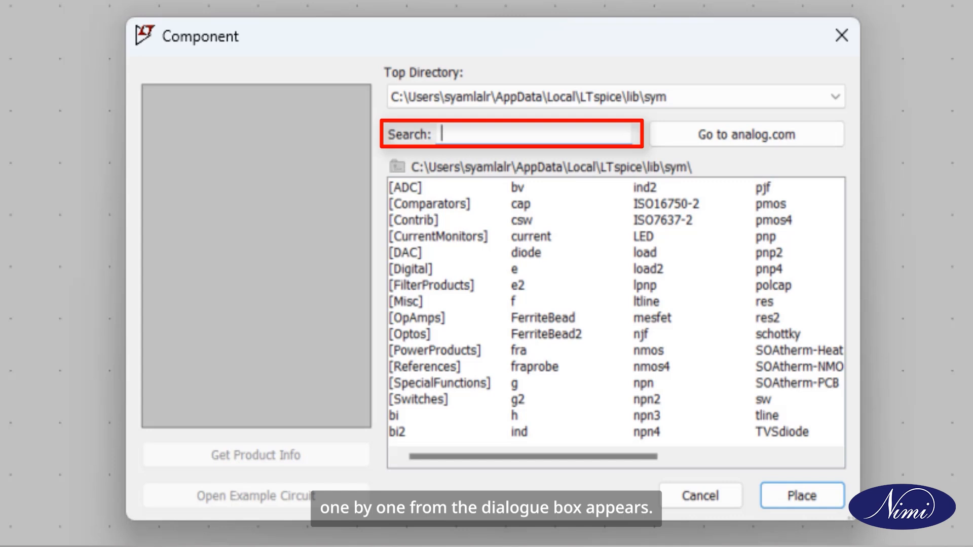
pyautogui.click(470, 134)
pyautogui.write('diode')
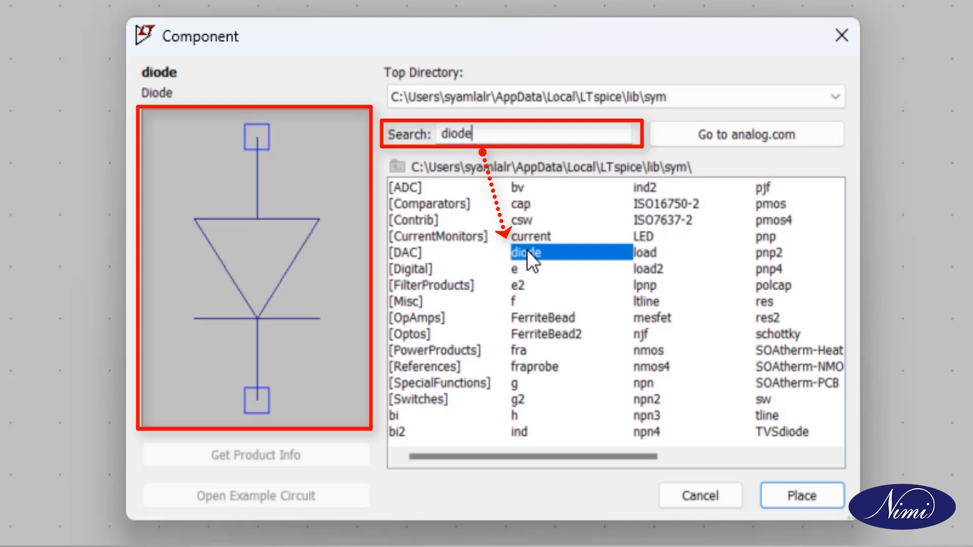
pyautogui.click(801, 497)
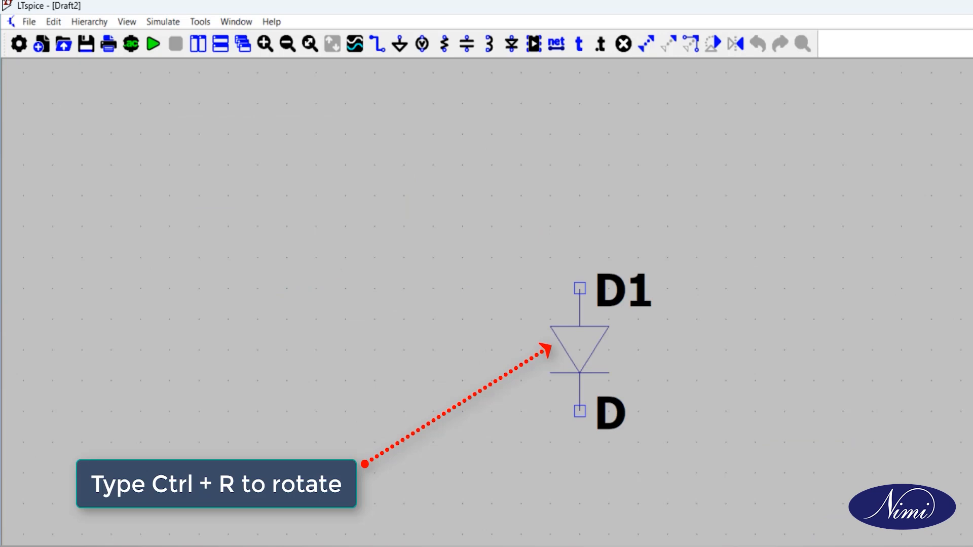
pyautogui.hotkey('ctrl', 'r')
pyautogui.click(574, 287)
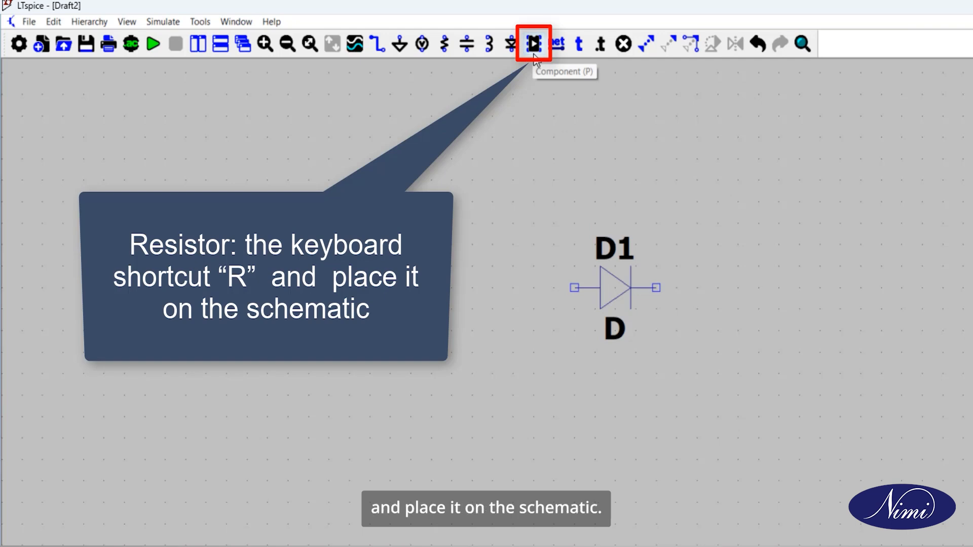
# - Place a vertical res component in the schematic, below and to the right of the diode
pyautogui.click(534, 50)
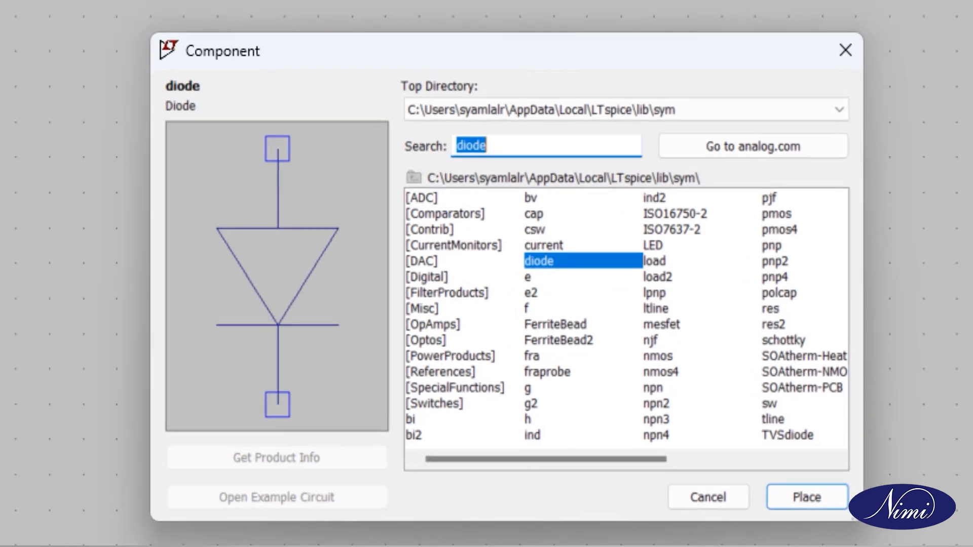
pyautogui.write('re')
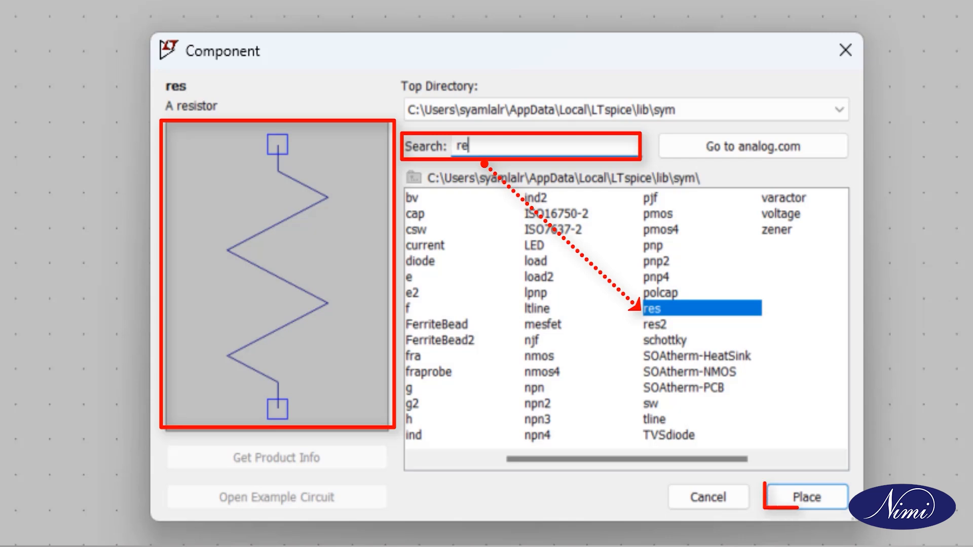
pyautogui.click(807, 497)
pyautogui.click(667, 401)
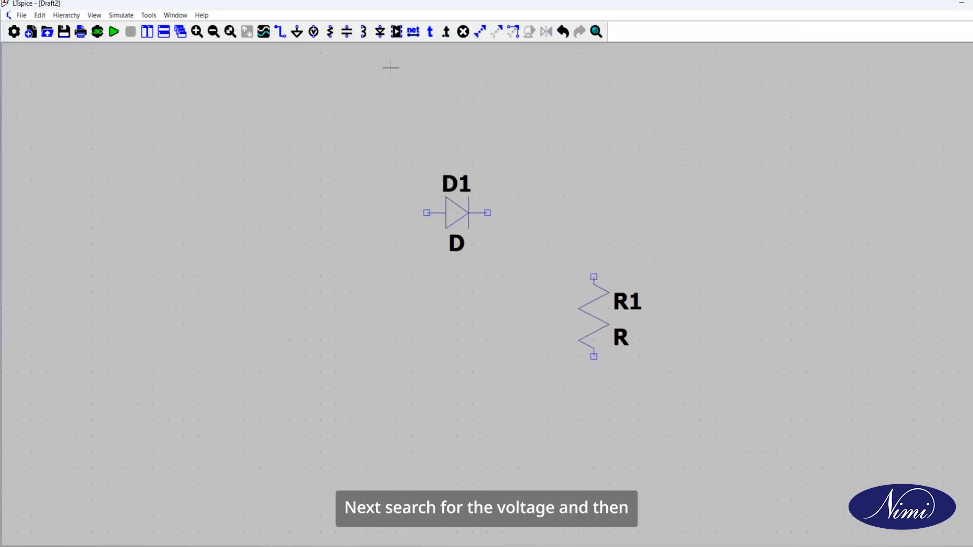
# - Place a voltage source component below and to the left of the diode, level with the resistor
pyautogui.click(396, 31)
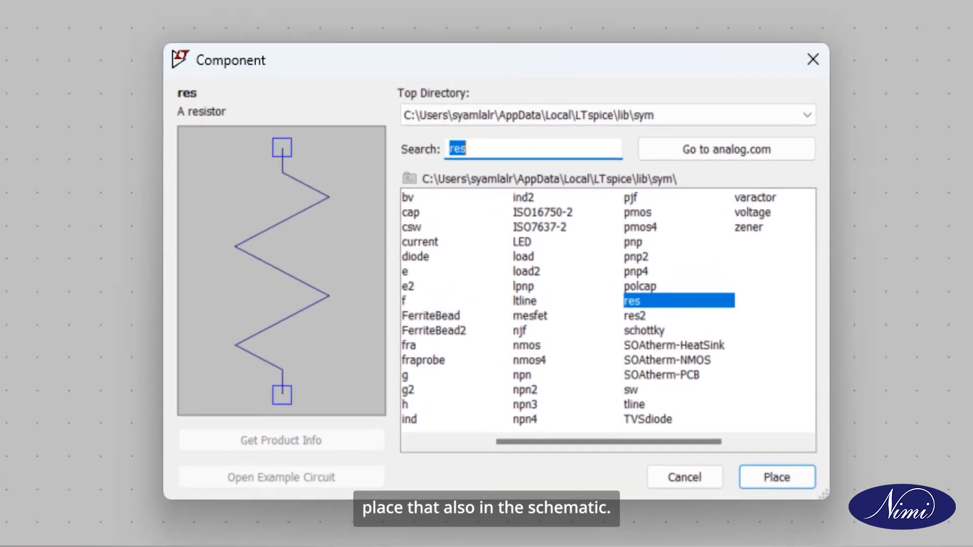
pyautogui.write('vol')
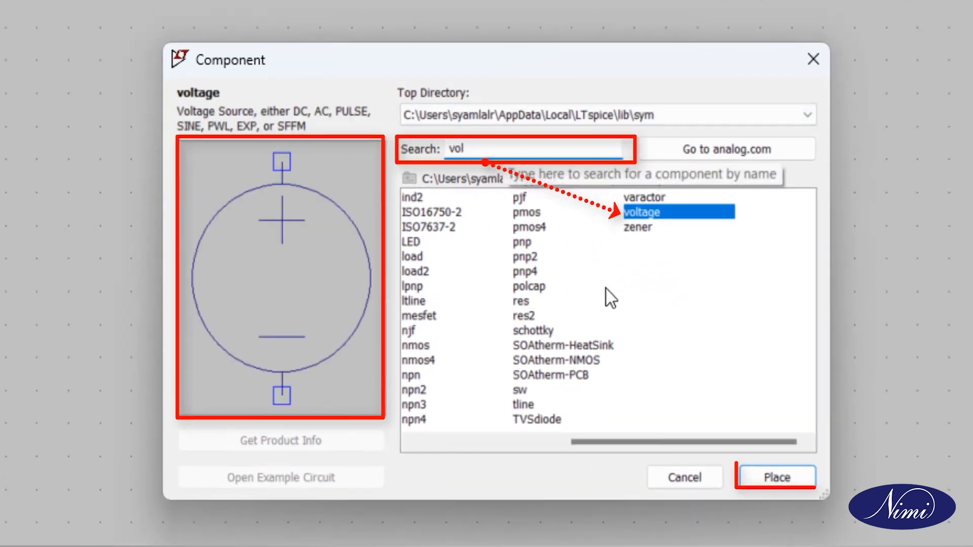
pyautogui.click(777, 477)
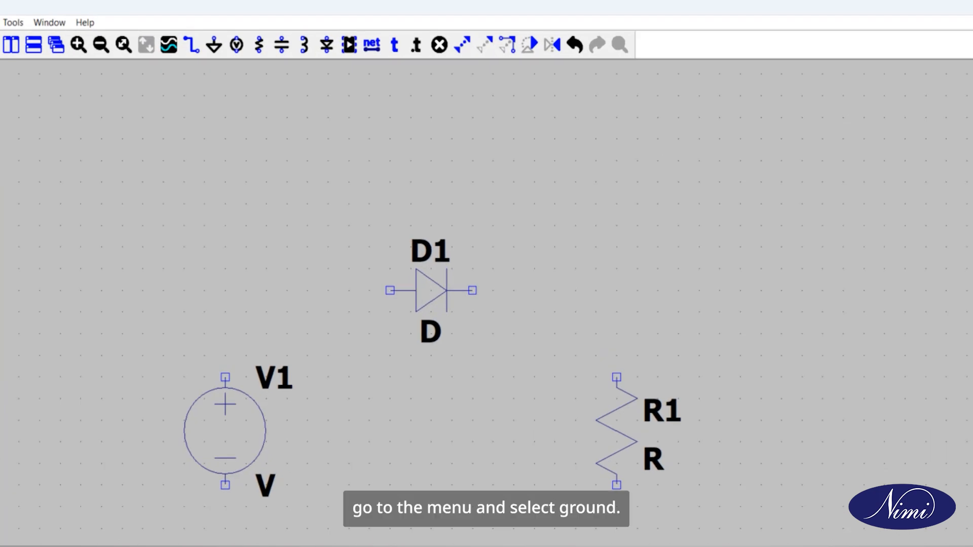
pyautogui.click(208, 358)
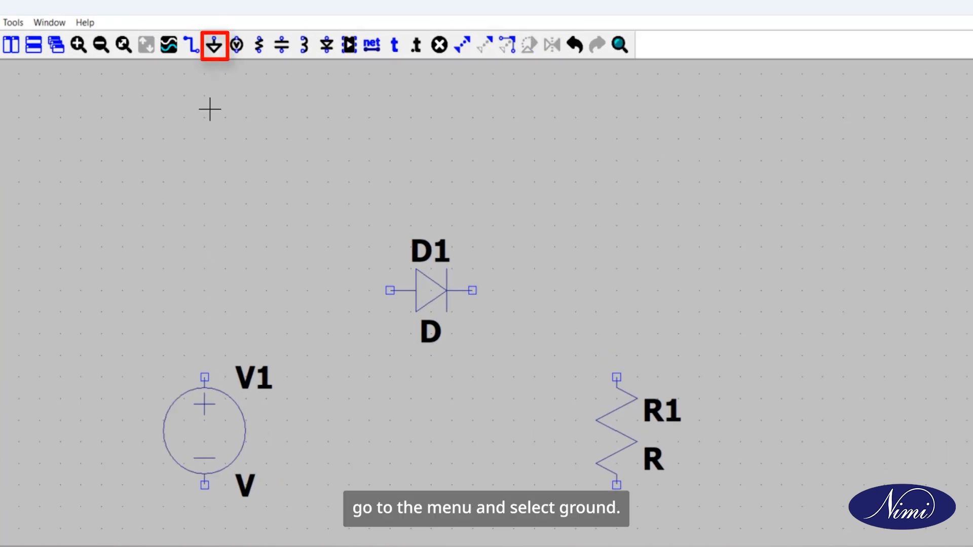
# - Place a ground symbol below the diode, between the voltage source and the resistor
pyautogui.click(214, 45)
pyautogui.click(456, 436)
pyautogui.press('Escape')
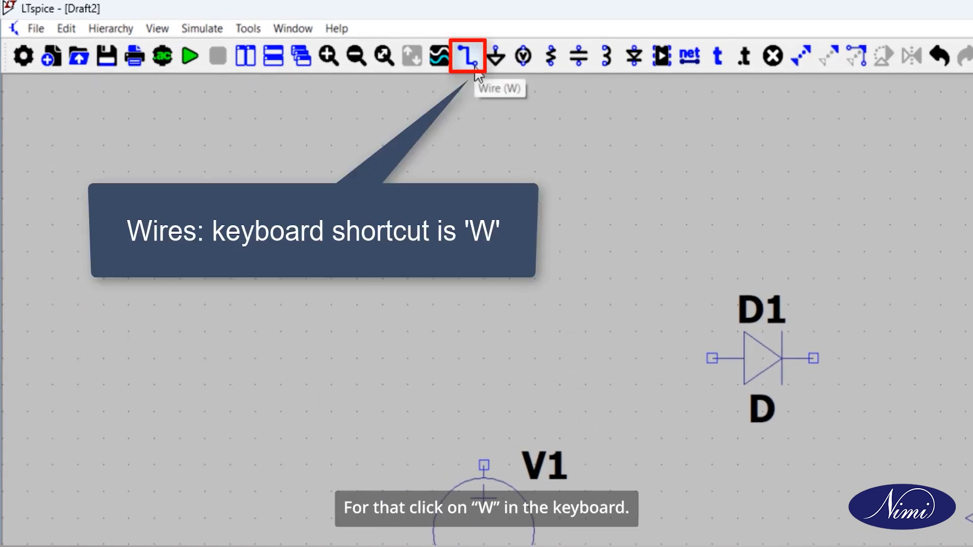
# - Wire the positive terminal of V1 to the diode's anode and the diode's cathode to the upper end of R1
pyautogui.click(300, 269)
pyautogui.click(299, 191)
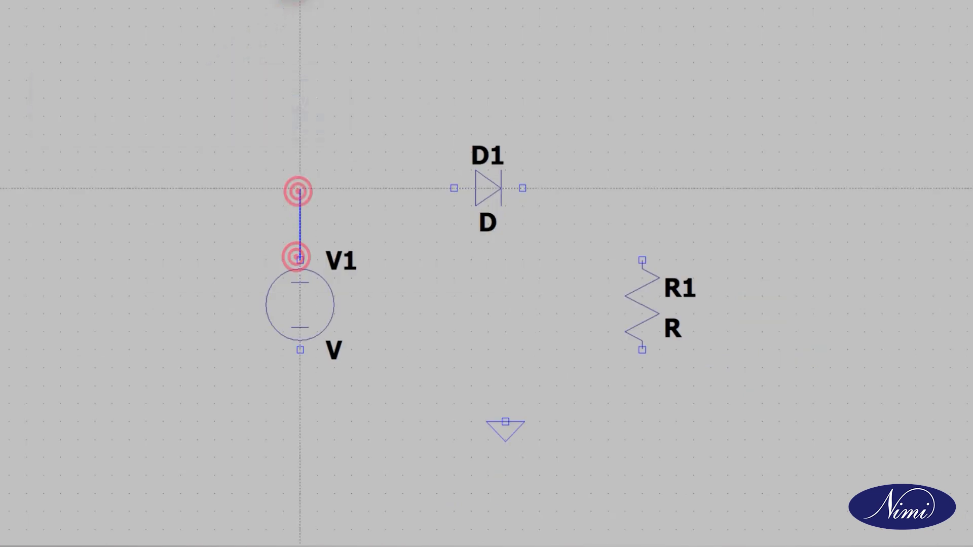
pyautogui.click(448, 192)
pyautogui.click(525, 190)
pyautogui.click(642, 189)
pyautogui.click(642, 260)
# - Wire the lower end of R1 and the negative terminal of V1 to the ground symbol
pyautogui.click(642, 350)
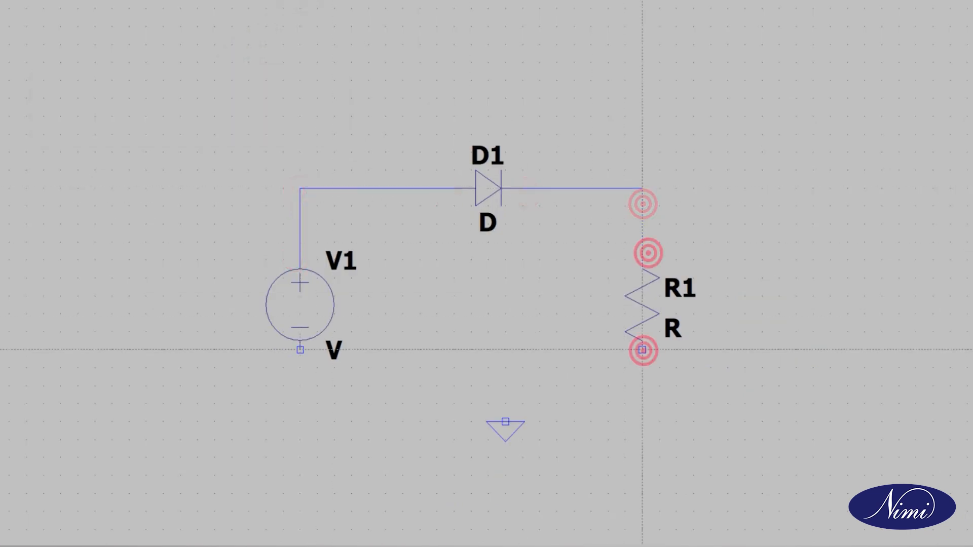
pyautogui.click(642, 403)
pyautogui.click(506, 403)
pyautogui.click(300, 350)
pyautogui.click(300, 403)
pyautogui.click(506, 403)
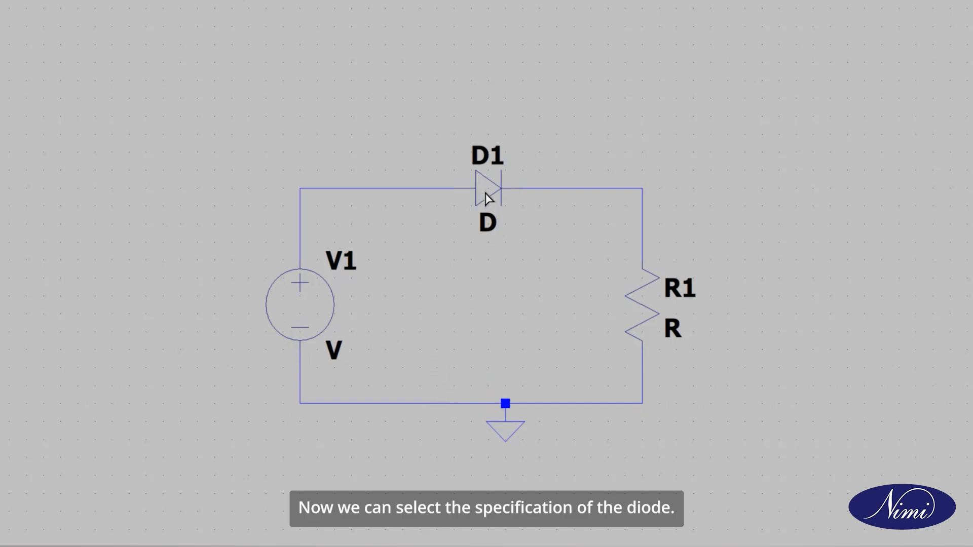
# - Assign the OnSemi 1N4148 silicon model to diode D1
pyautogui.rightClick(486, 194)
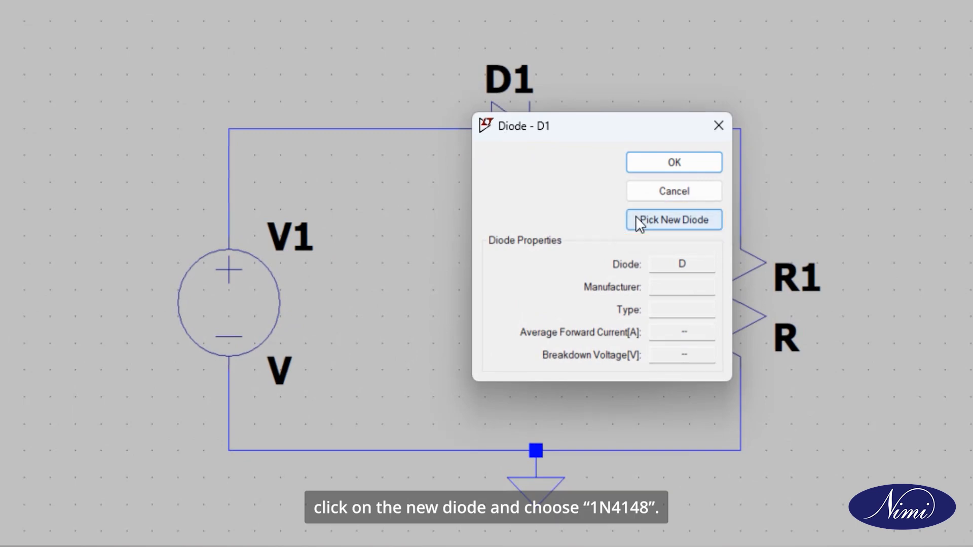
pyautogui.click(640, 220)
pyautogui.click(421, 250)
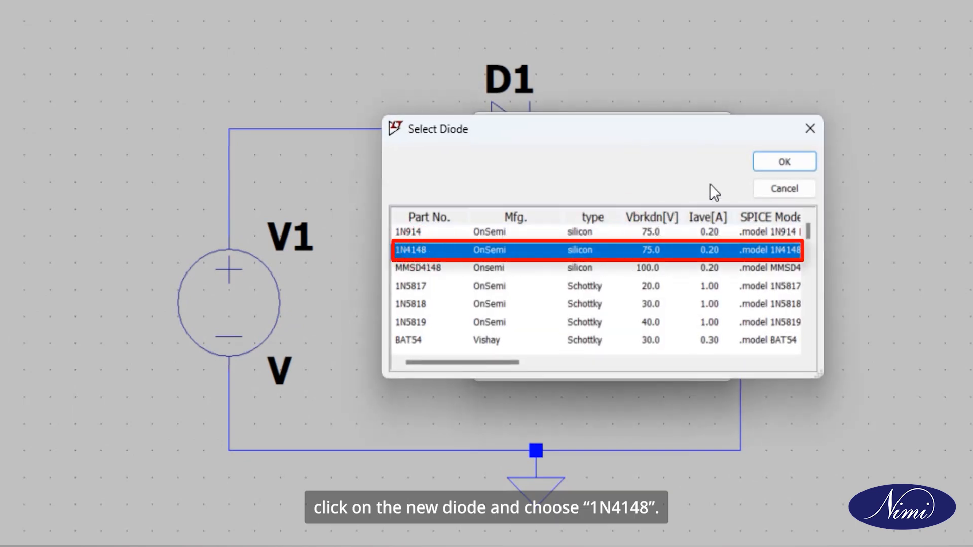
pyautogui.click(771, 163)
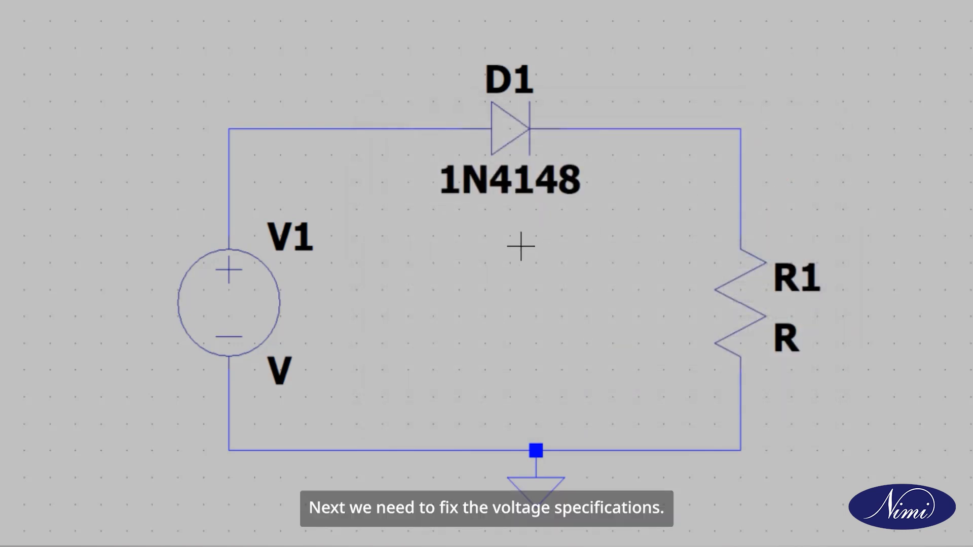
# - Define voltage source V1 as a SINE function with DC offset 0, amplitude 10 and frequency 1000 Hz
pyautogui.rightClick(237, 309)
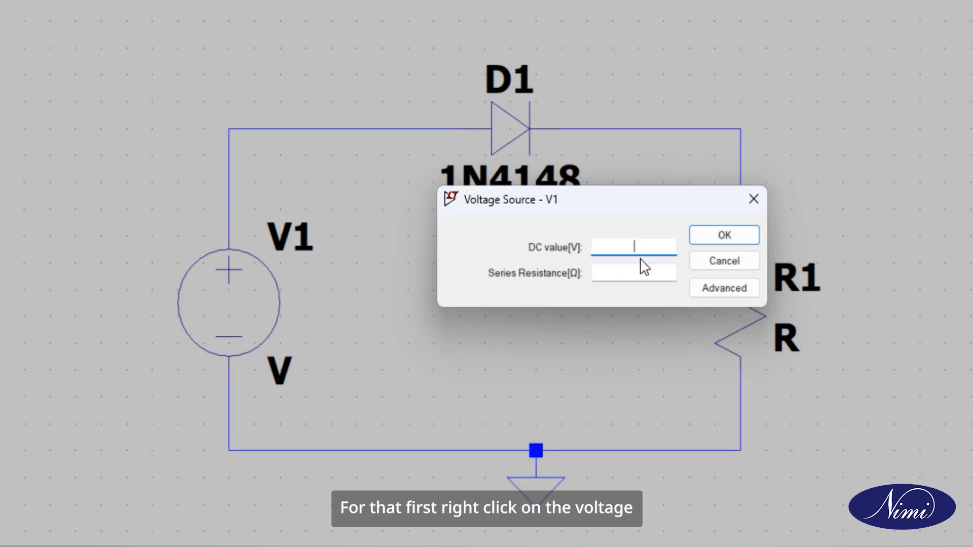
pyautogui.click(722, 290)
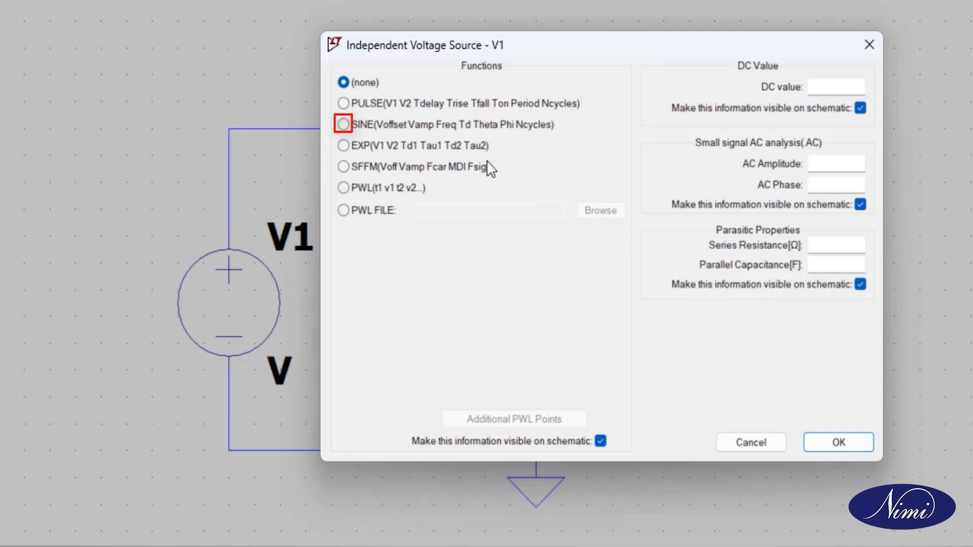
pyautogui.click(344, 125)
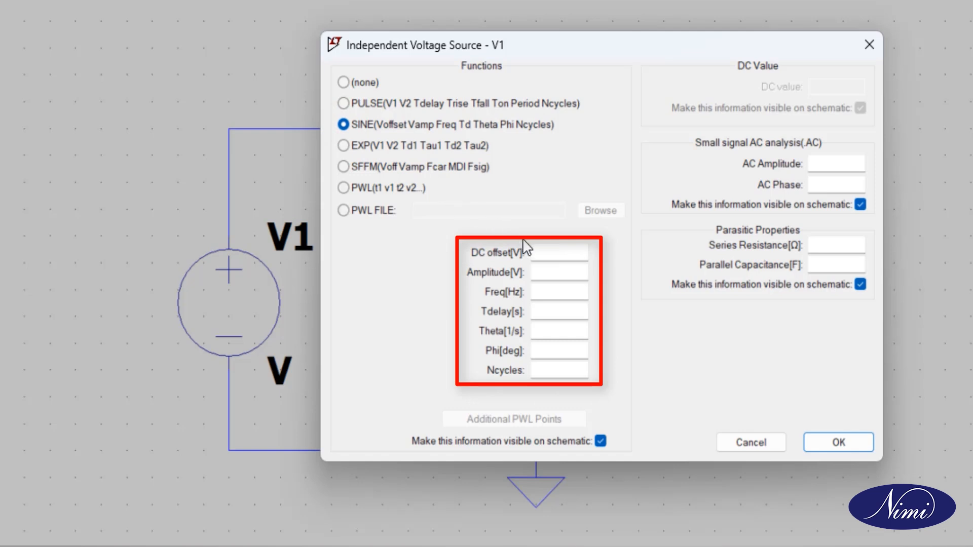
pyautogui.click(543, 250)
pyautogui.write('0')
pyautogui.click(548, 272)
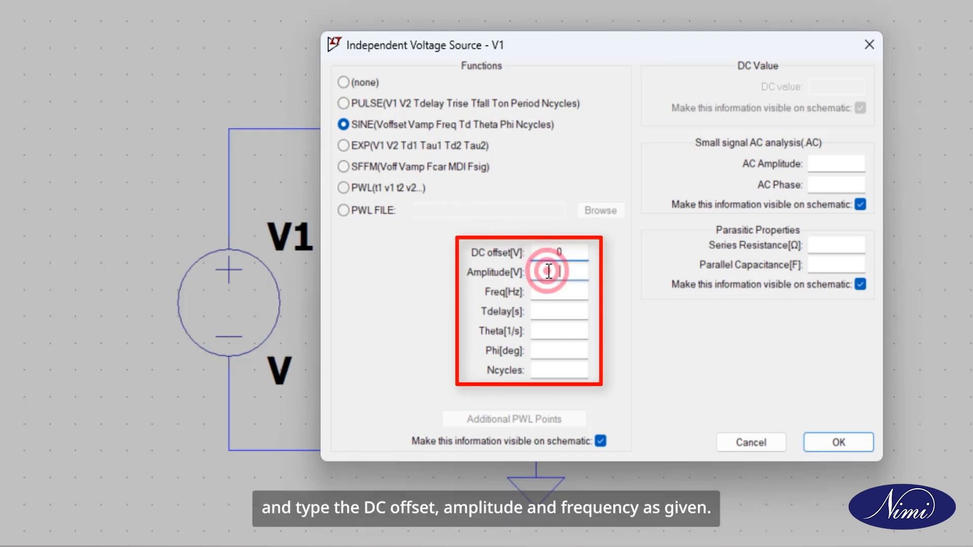
pyautogui.write('10')
pyautogui.click(549, 287)
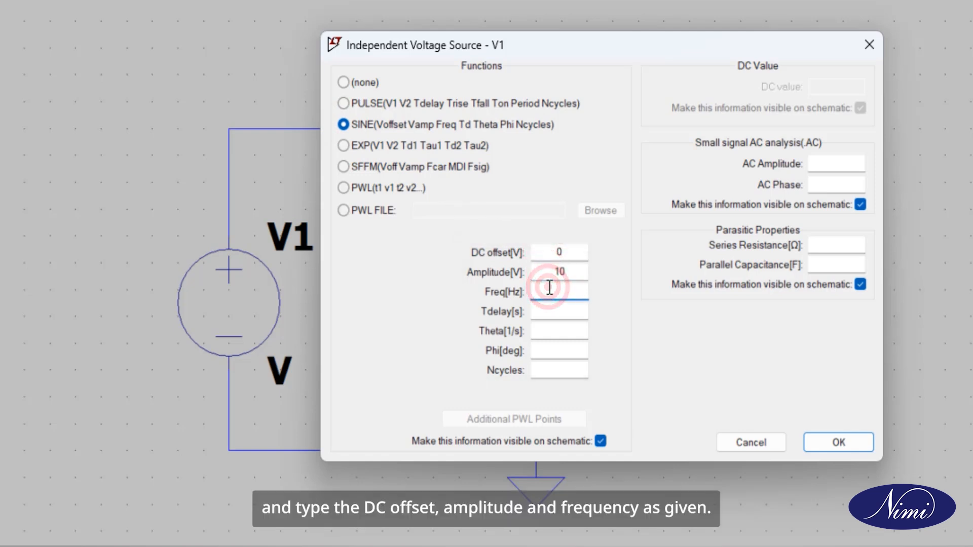
pyautogui.write('1000')
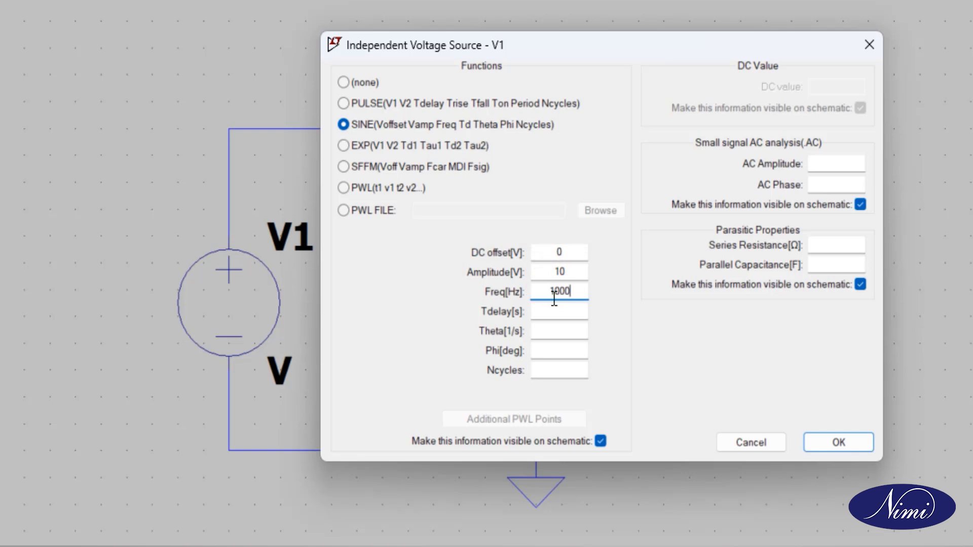
pyautogui.click(824, 442)
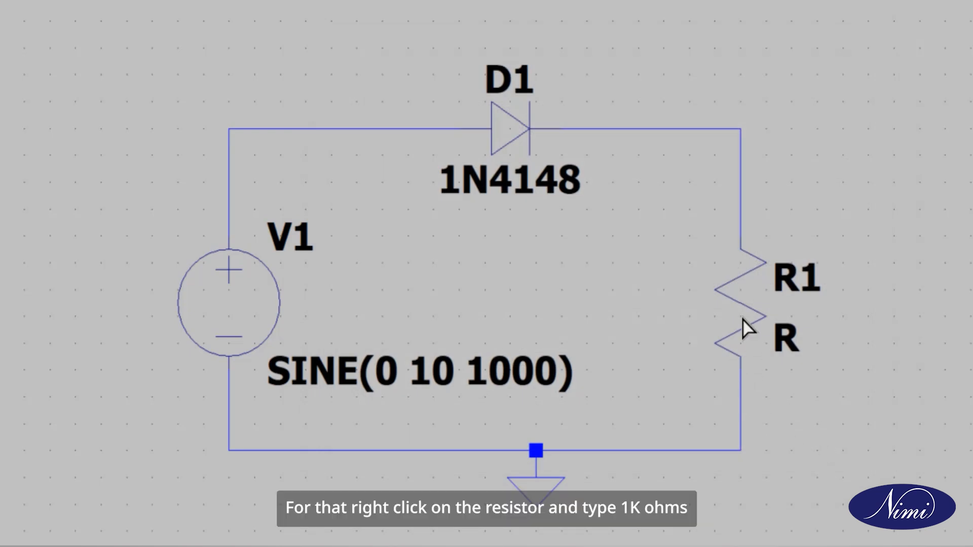
# - Set the resistance of R1 to 1k
pyautogui.rightClick(737, 292)
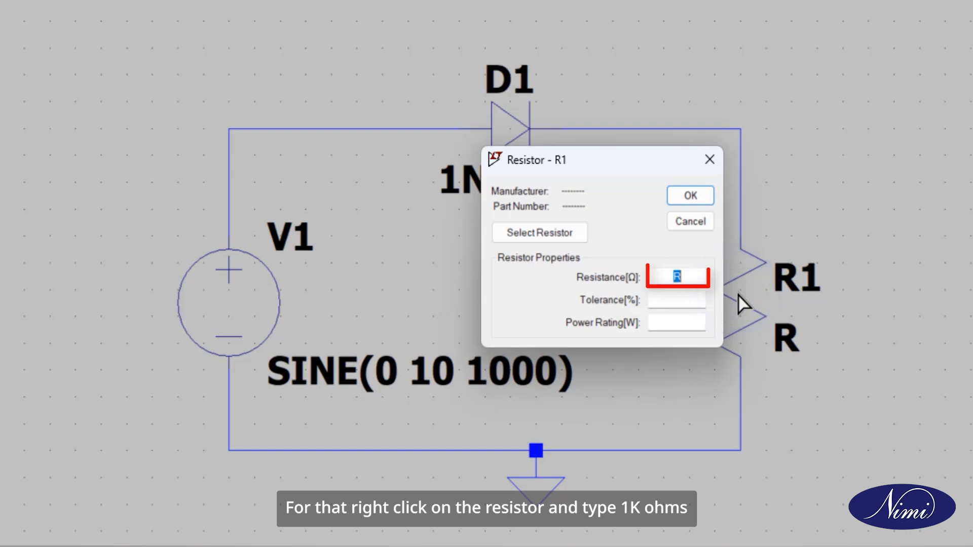
pyautogui.write('1k')
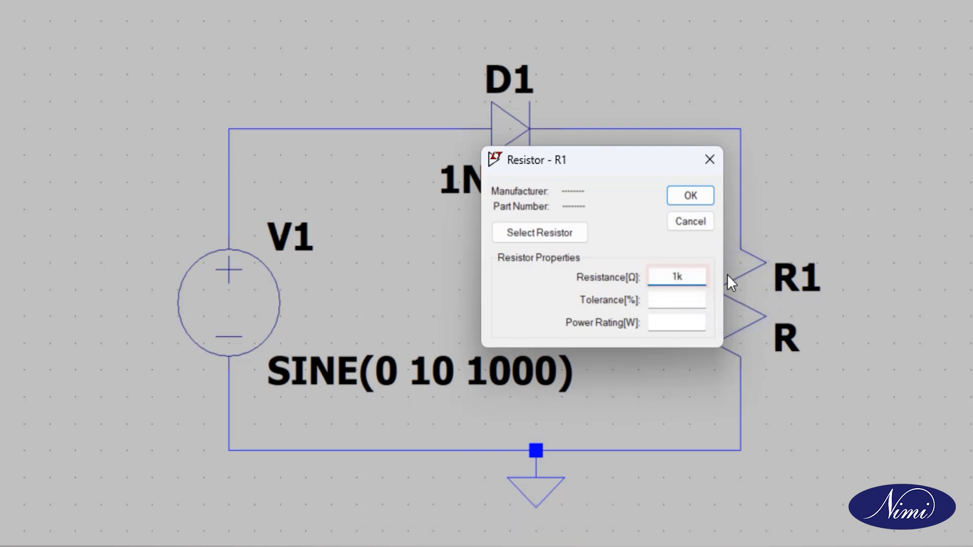
pyautogui.click(685, 196)
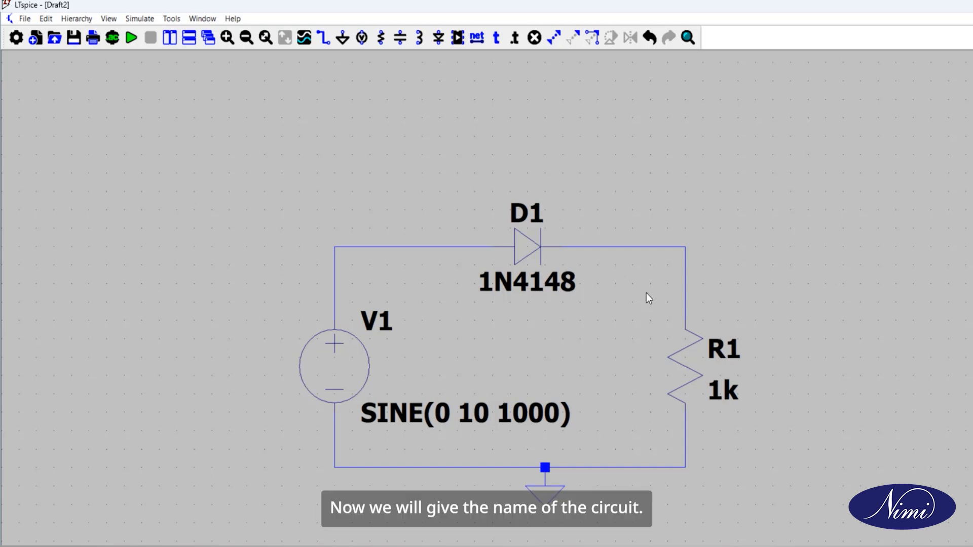
# - Add the comment text "Series Negative Clipper" as a title above the circuit
pyautogui.click(495, 40)
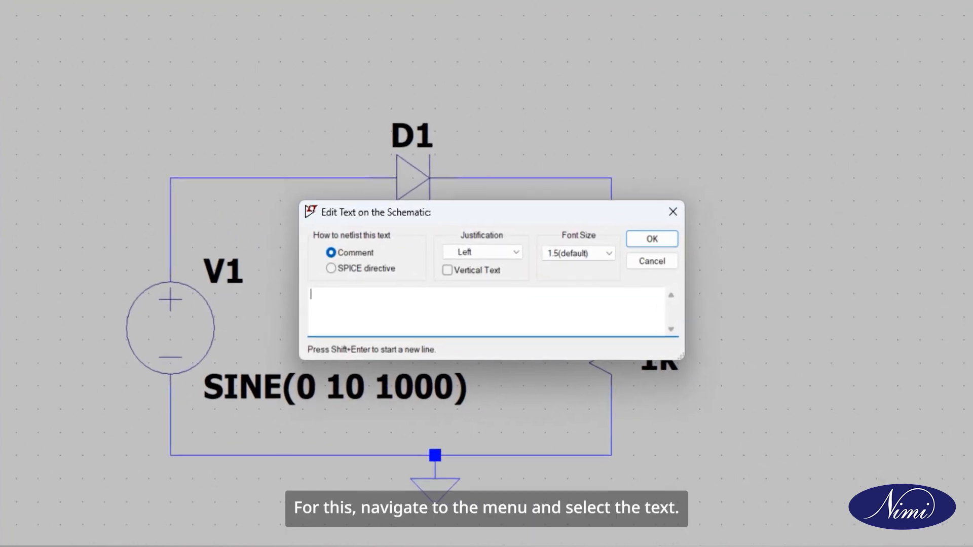
pyautogui.write('Series Negat')
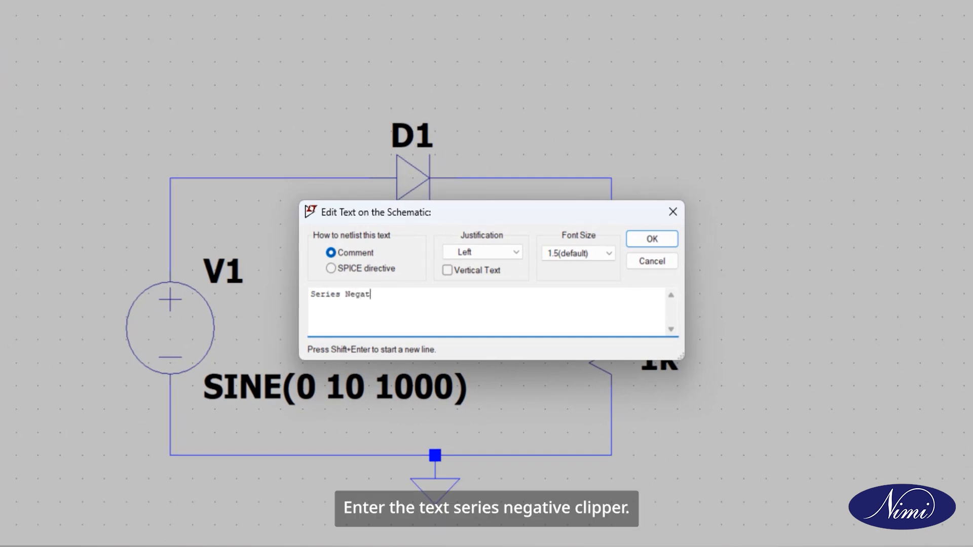
pyautogui.write('ive Clipper')
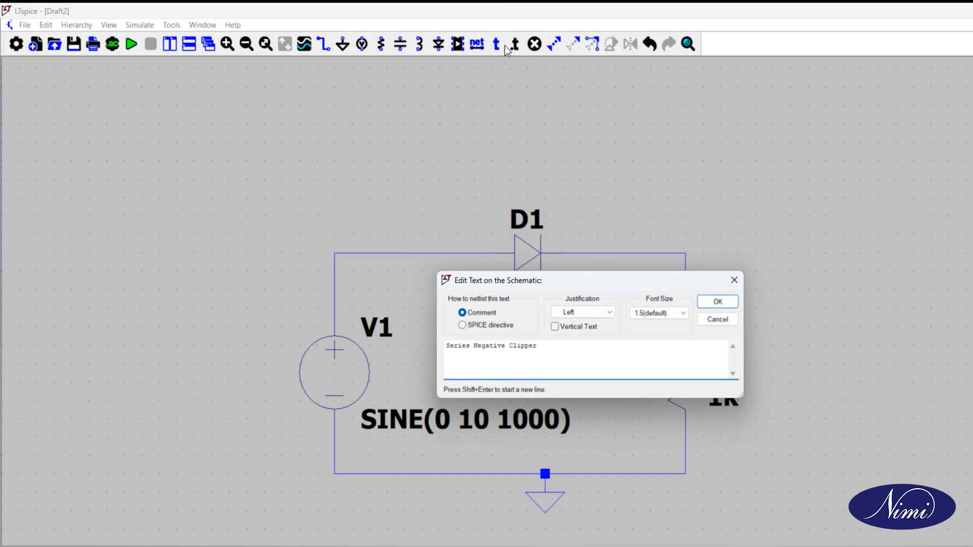
pyautogui.click(718, 302)
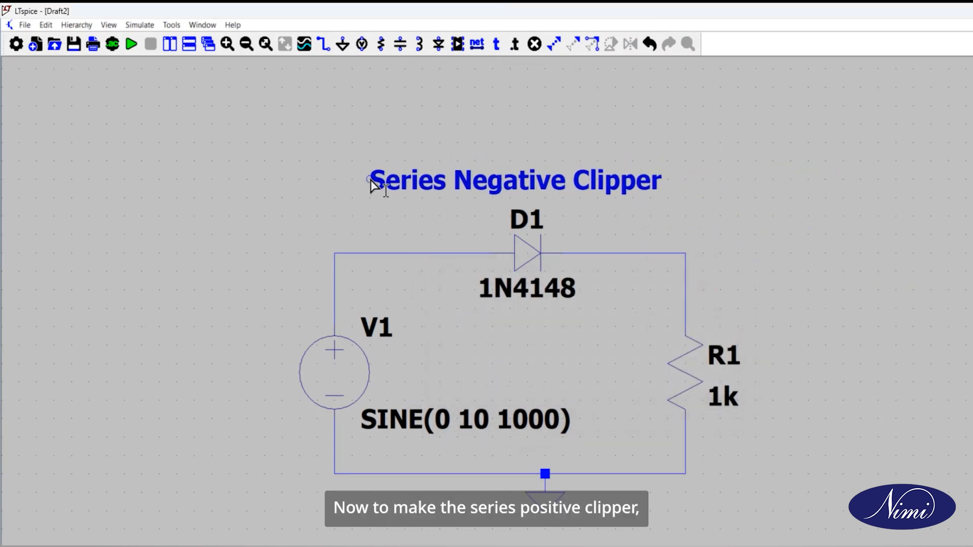
pyautogui.click(369, 170)
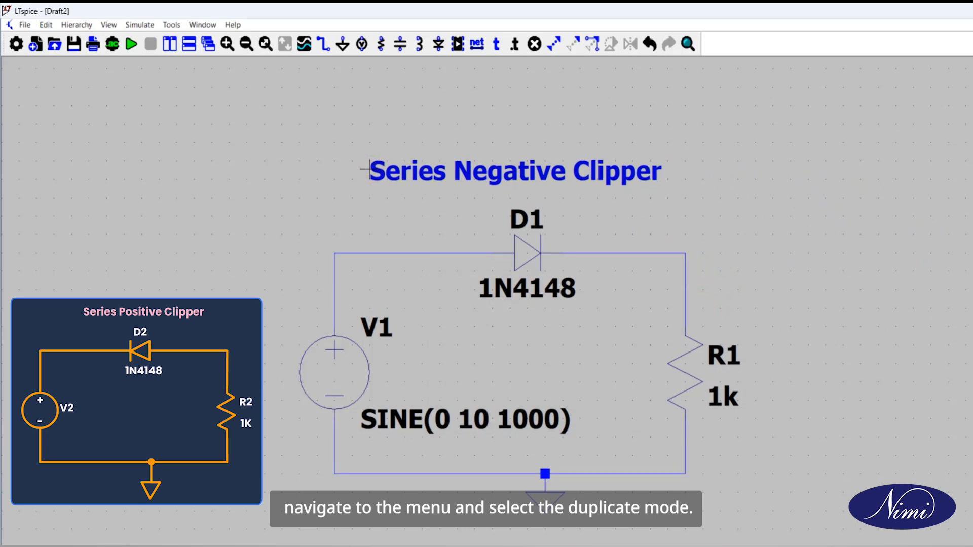
# - Duplicate the series negative clipper circuit without its title beside the original and reverse diode D2 in the copy
pyautogui.scroll(-3, 370, 170)
pyautogui.moveTo(369, 169); pyautogui.dragTo(244, 194)
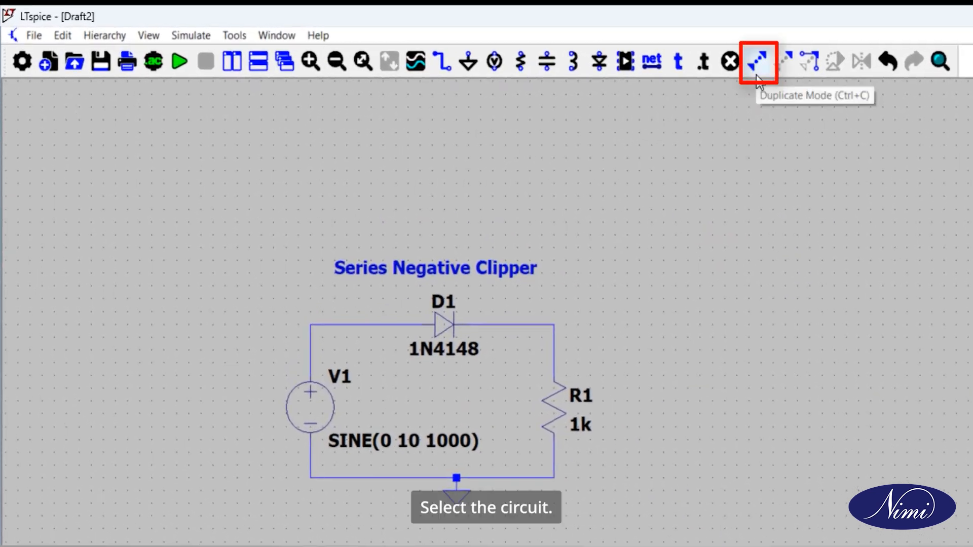
pyautogui.click(757, 75)
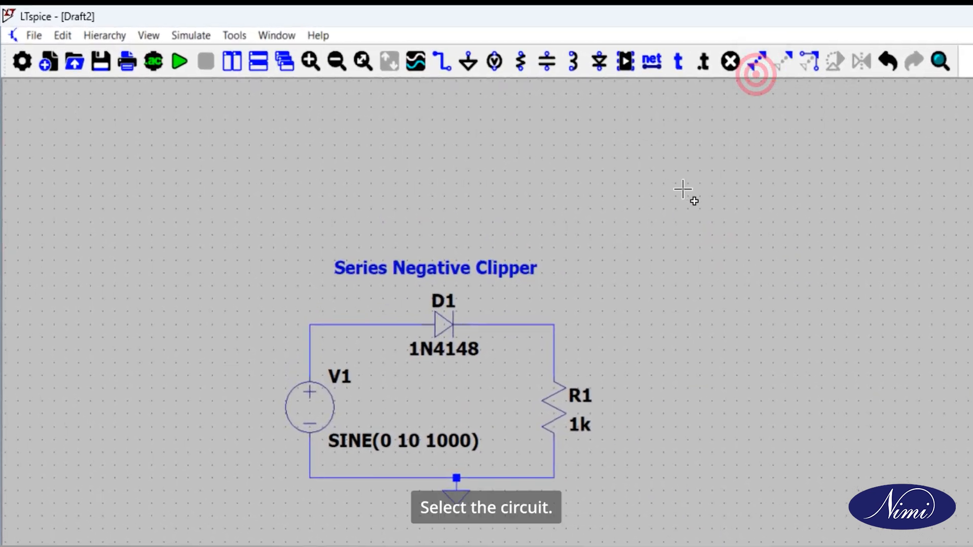
pyautogui.moveTo(253, 286); pyautogui.dragTo(607, 526)
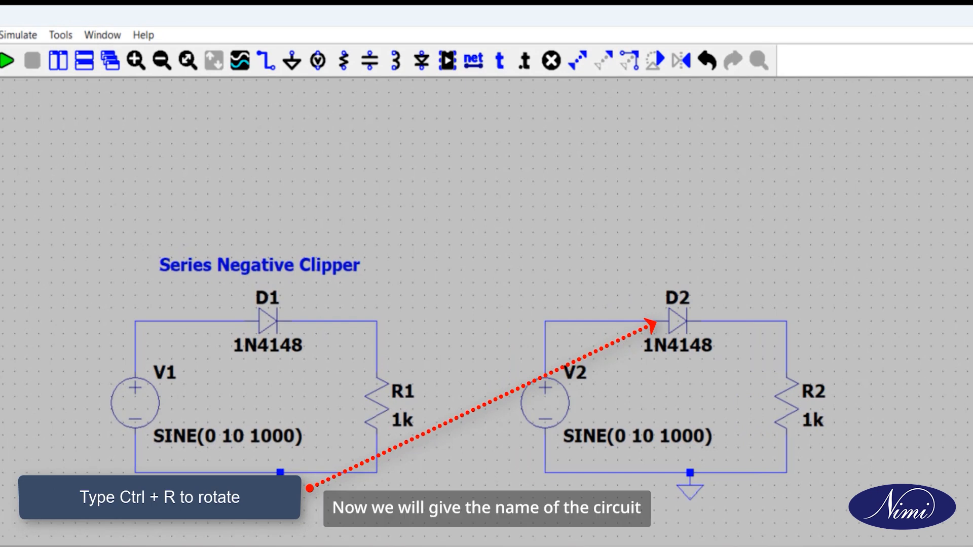
pyautogui.click(677, 316)
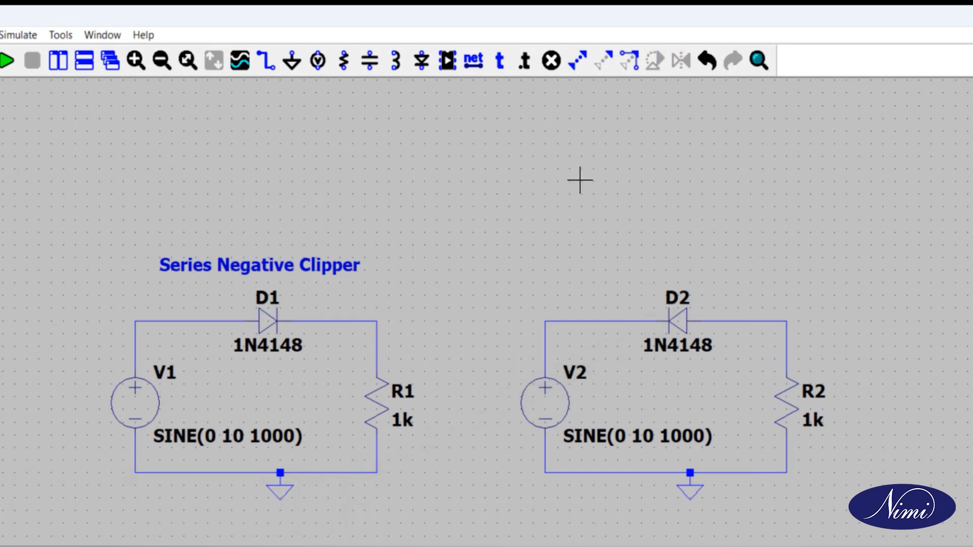
# - Add the comment text "Series Positive Clipper" as a title above the duplicated circuit
pyautogui.click(501, 67)
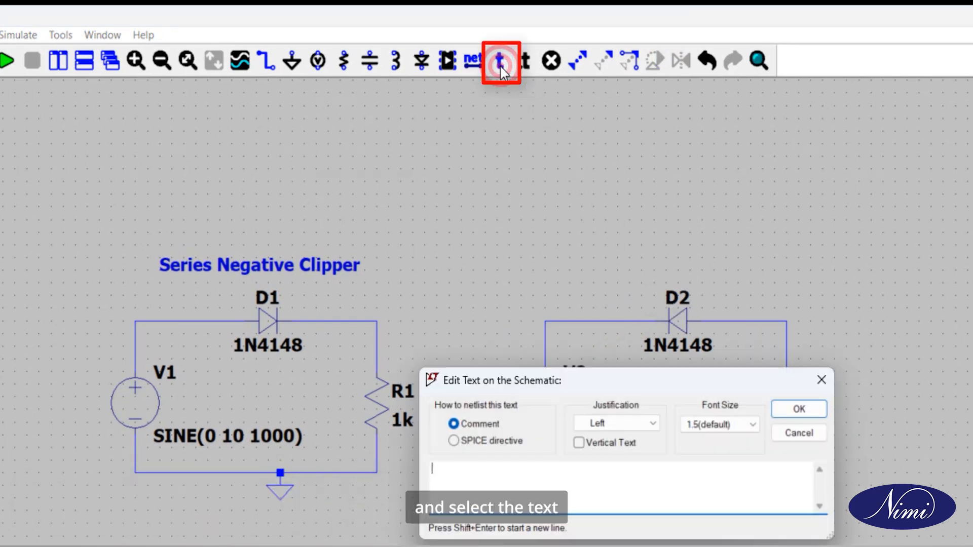
pyautogui.write('s')
pyautogui.write('erie')
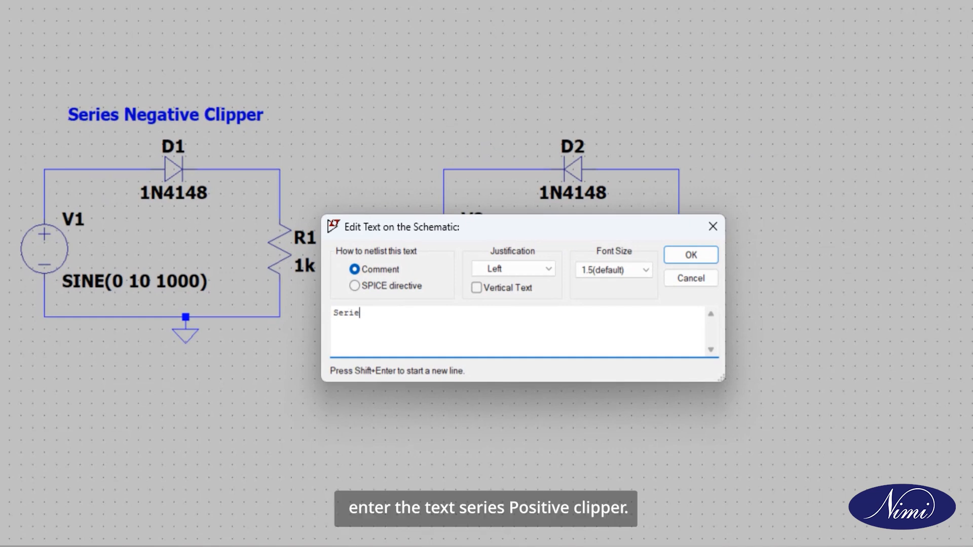
pyautogui.write('s Positive Clipper')
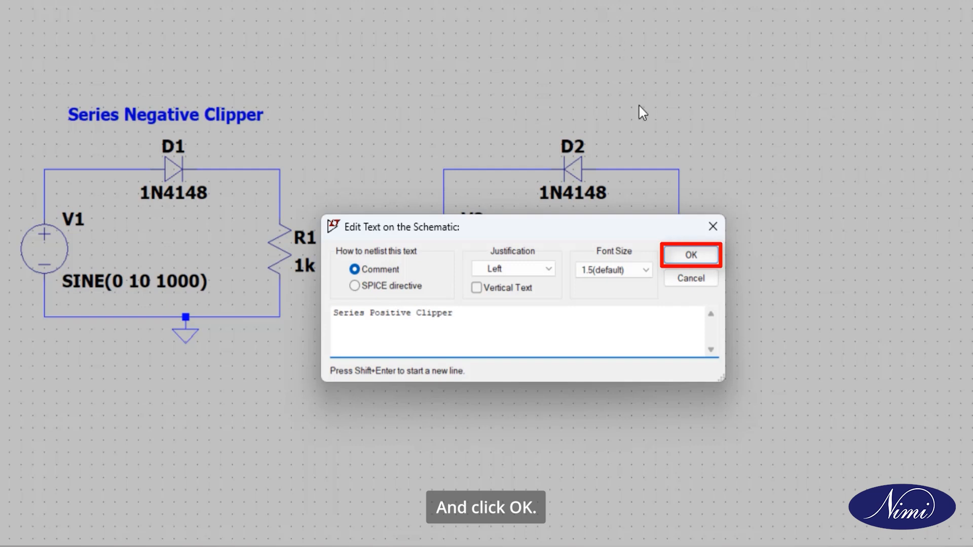
pyautogui.click(690, 254)
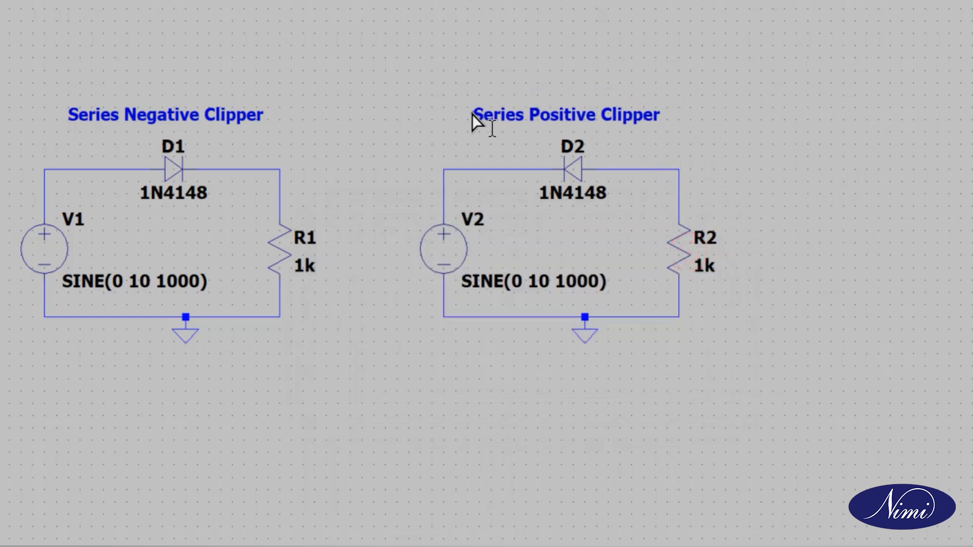
pyautogui.click(467, 114)
# - Copy the series positive clipper circuit without its title into a new blank schematic
pyautogui.moveTo(393, 134); pyautogui.dragTo(627, 301)
pyautogui.moveTo(599, 342); pyautogui.dragTo(701, 398)
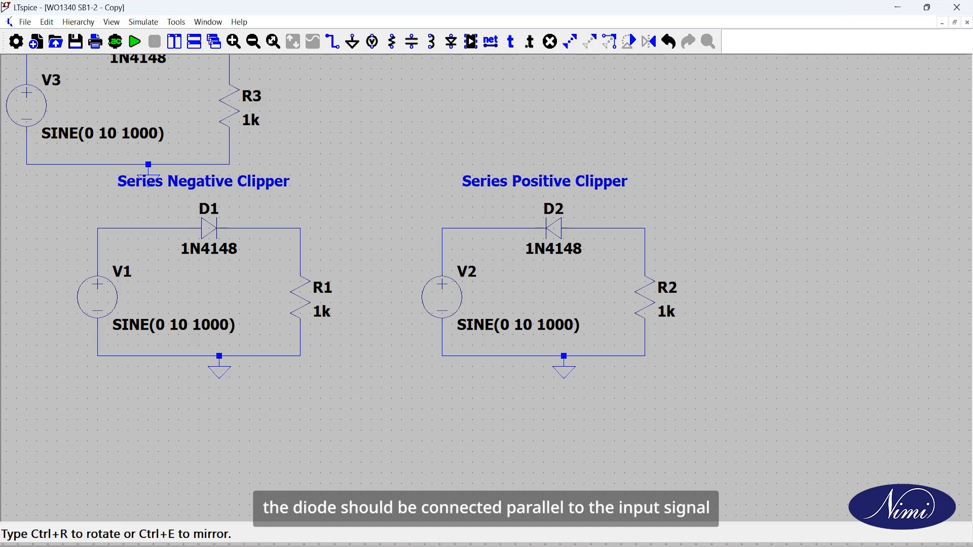
pyautogui.click(37, 43)
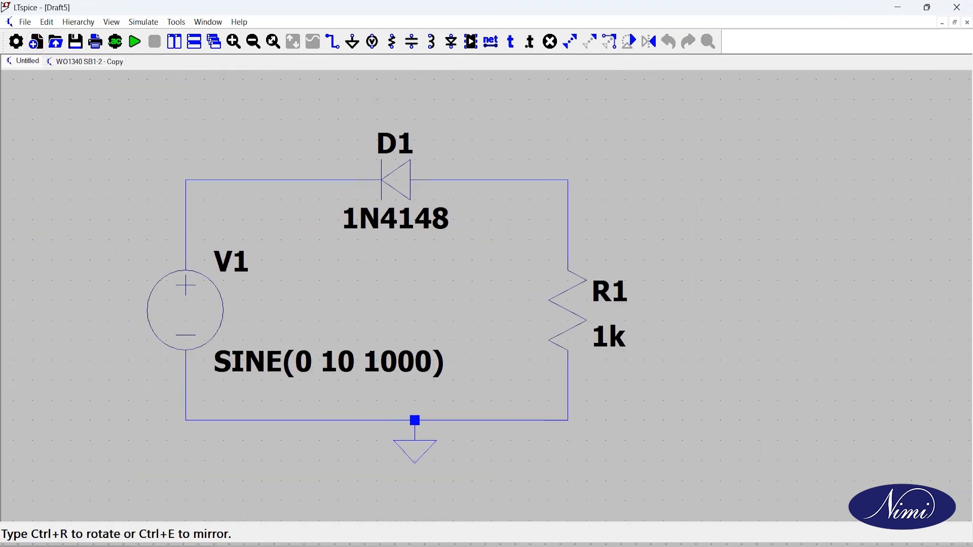
pyautogui.scroll(-1, 390, 307)
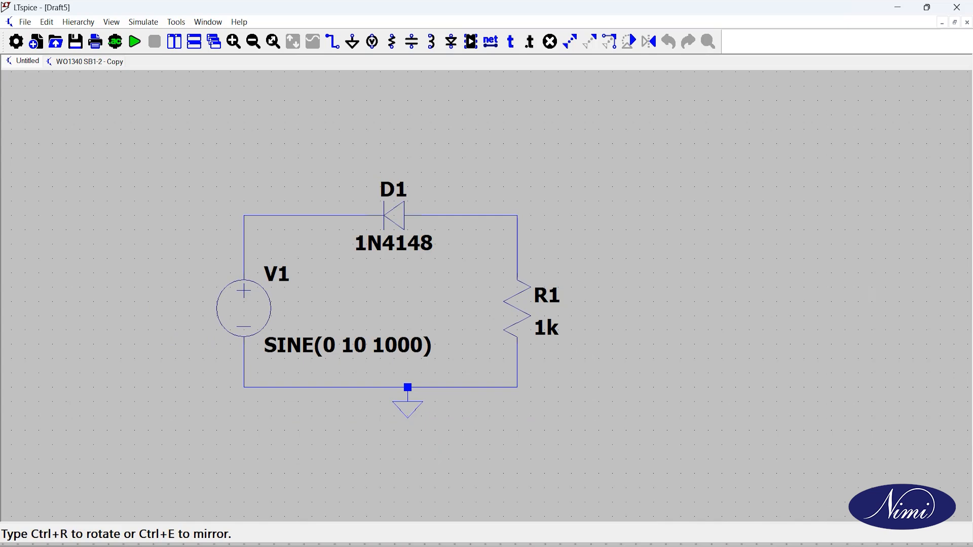
pyautogui.scroll(-1, 388, 305)
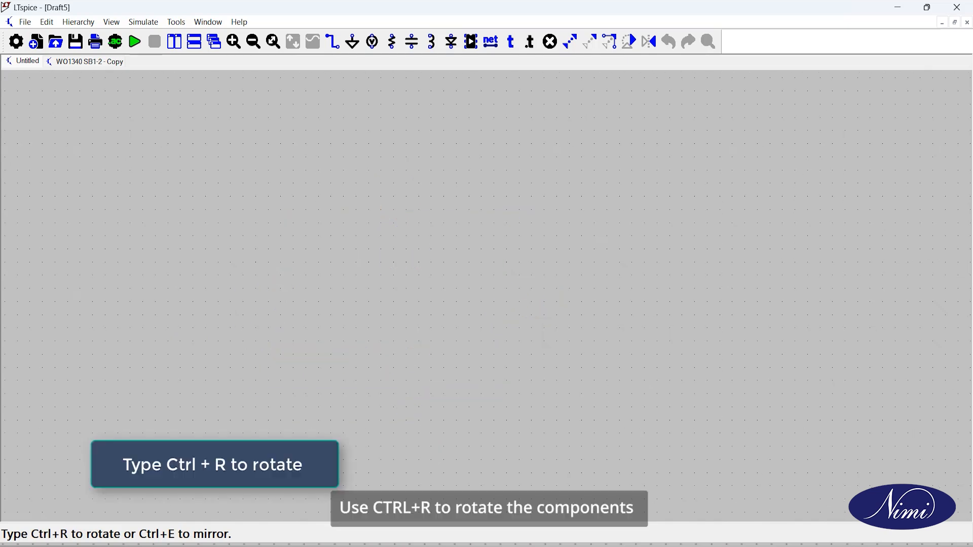
pyautogui.click(393, 311)
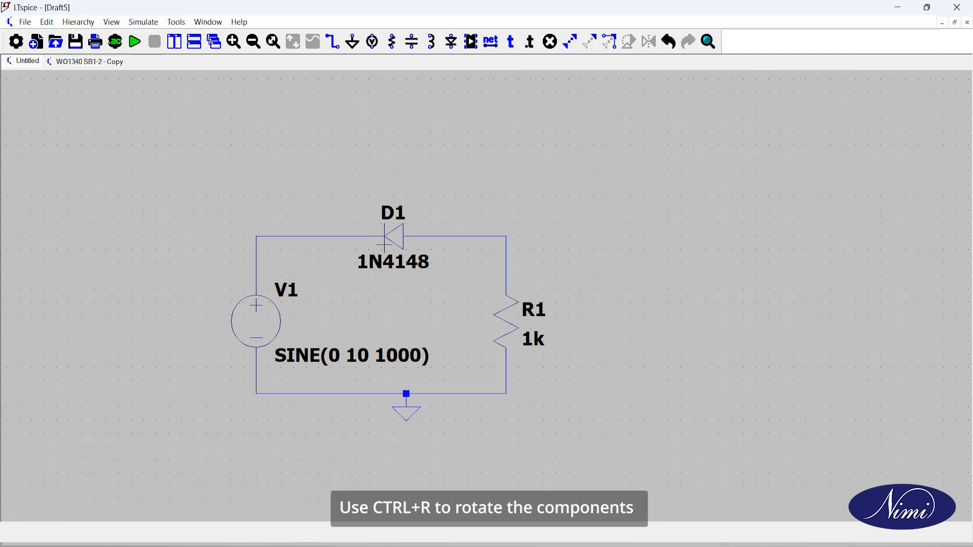
# - Rearrange the circuit as a shunt clipper, with R1 horizontal in the upper branch and D1 pointing down in R1's former branch
pyautogui.moveTo(355, 202); pyautogui.dragTo(431, 277)
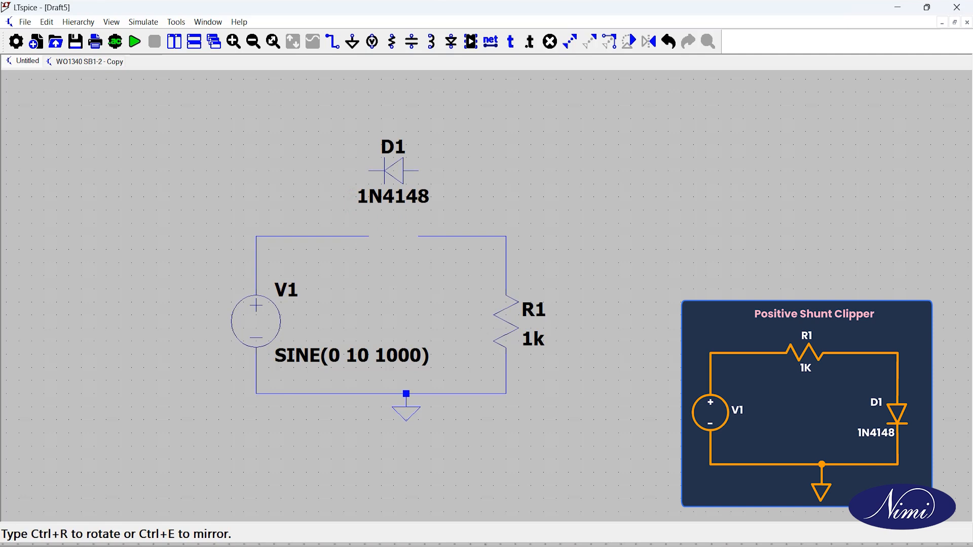
pyautogui.hotkey('ctrl', 'r')
pyautogui.click(588, 323)
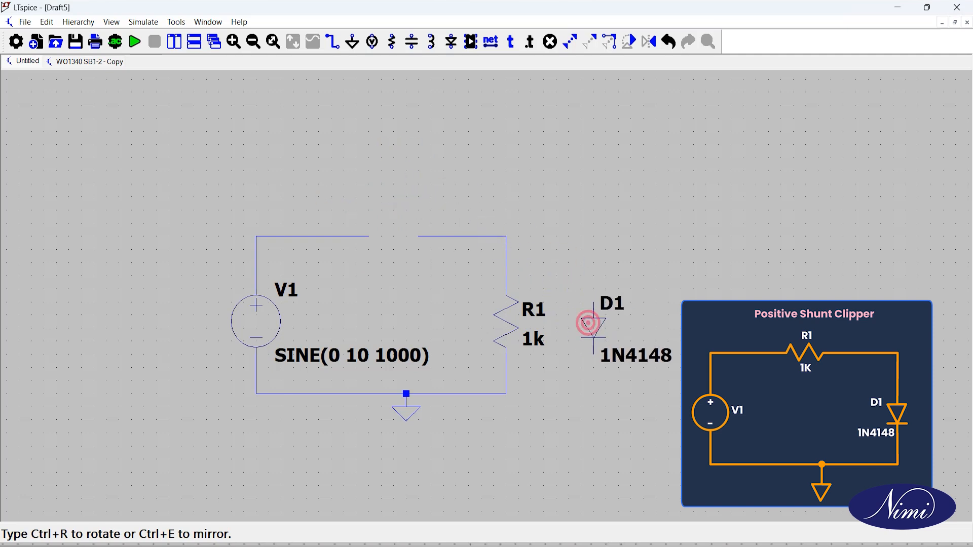
pyautogui.moveTo(483, 288); pyautogui.dragTo(545, 352)
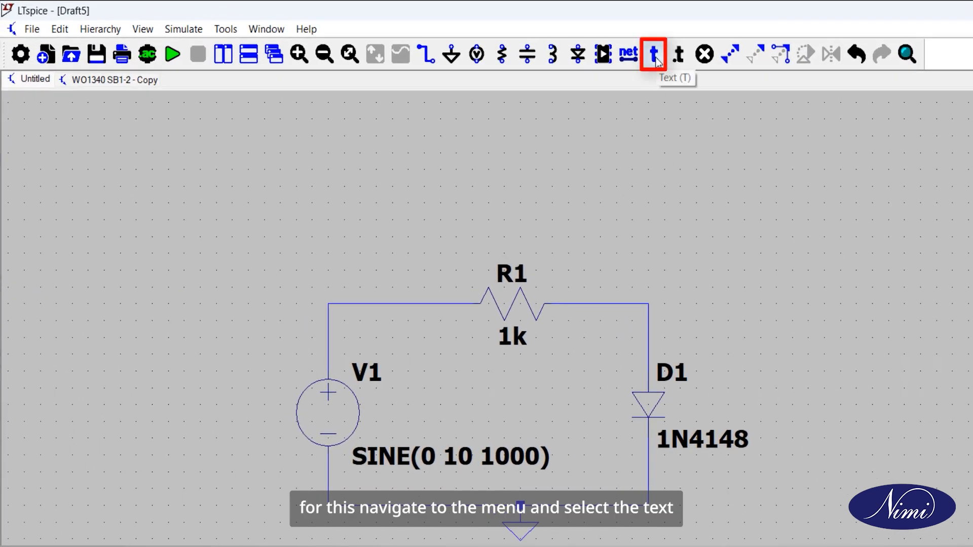
# - Add the comment text "Positive Shunt Clipper" as a title above the circuit
pyautogui.click(654, 54)
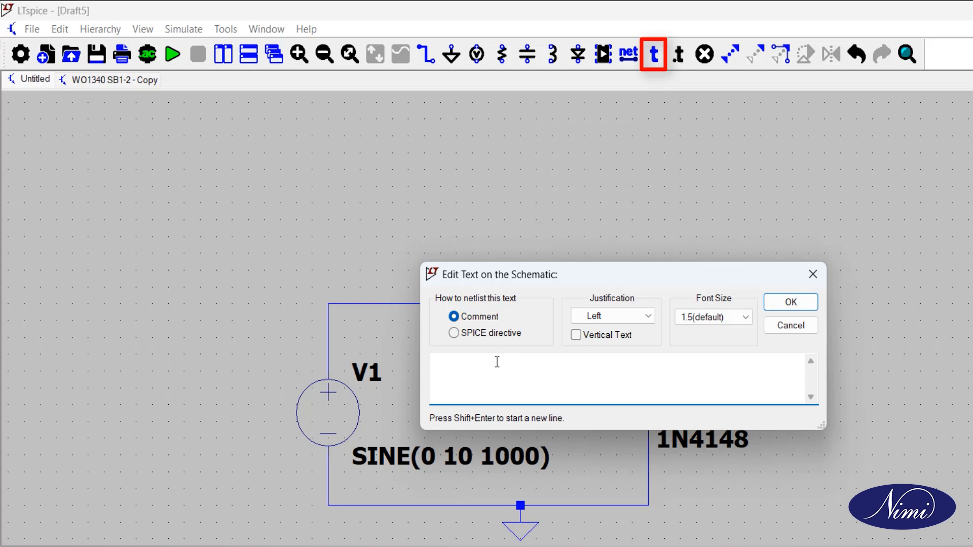
pyautogui.write('Positive Shunt Clipper')
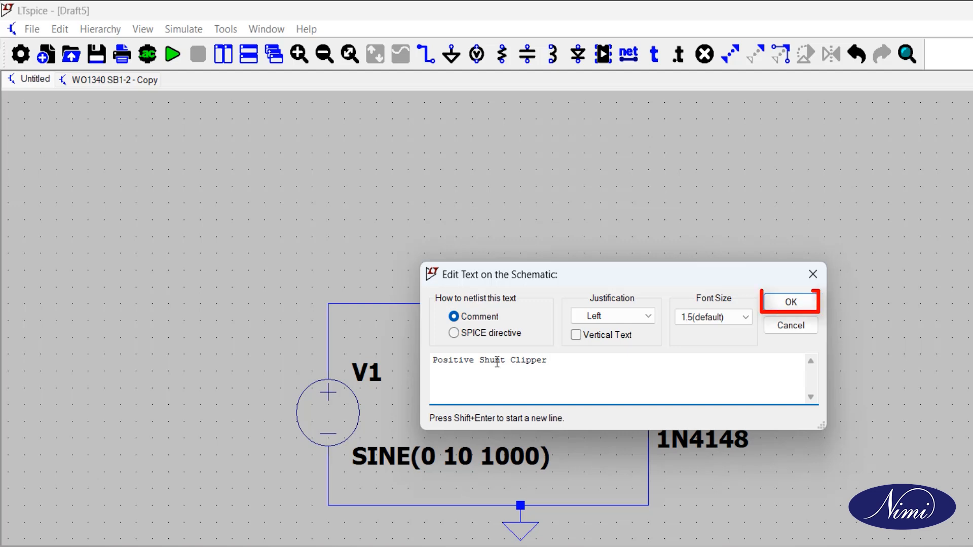
pyautogui.click(783, 303)
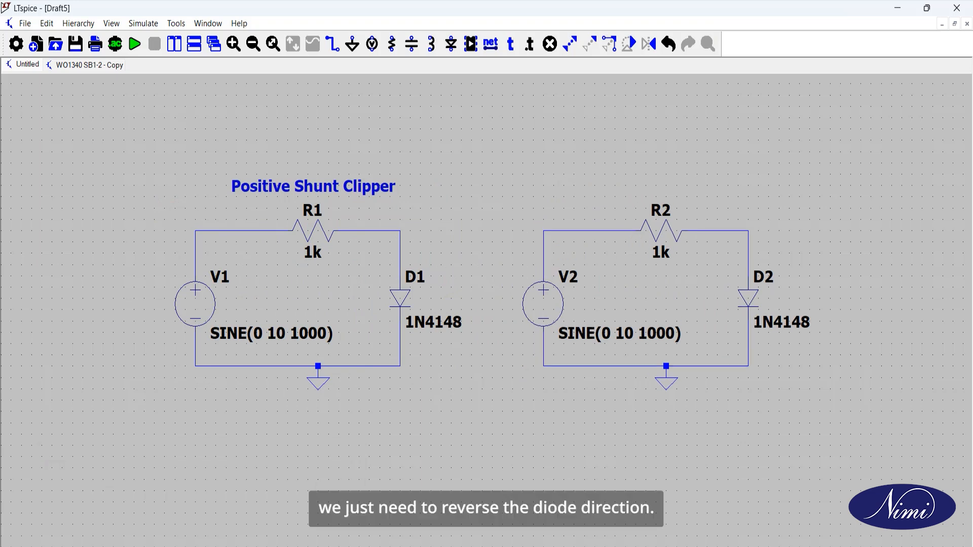
# - Place a duplicate of the shunt clipper beside the original and rotate its diode D2 by 180 degrees within its branch
pyautogui.click(666, 297)
pyautogui.moveTo(730, 263); pyautogui.dragTo(793, 345)
pyautogui.hotkey('ctrl', 'r')
pyautogui.hotkey('ctrl', 'r')
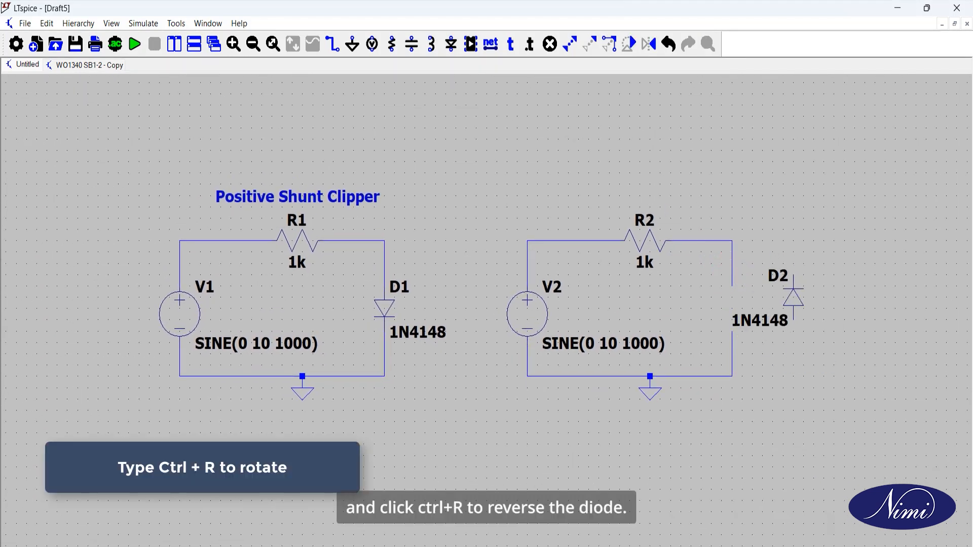
pyautogui.click(733, 307)
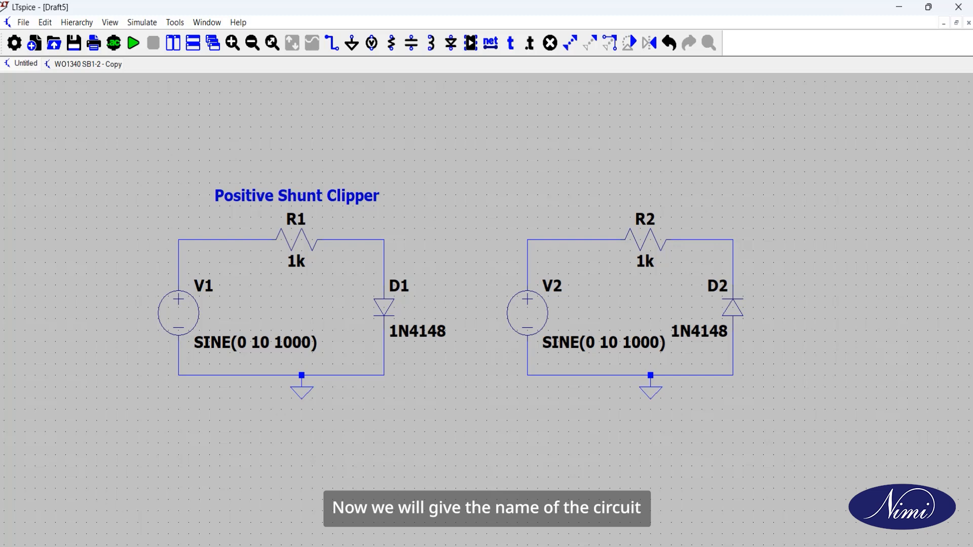
pyautogui.click(708, 306)
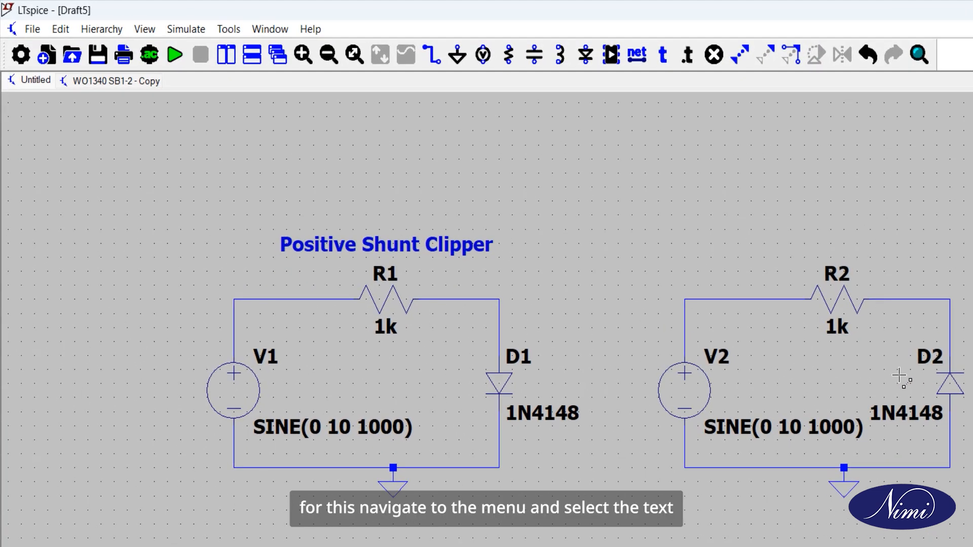
# - Add the comment text "Negative Shunt Clipper" as a title above the second shunt circuit
pyautogui.click(662, 55)
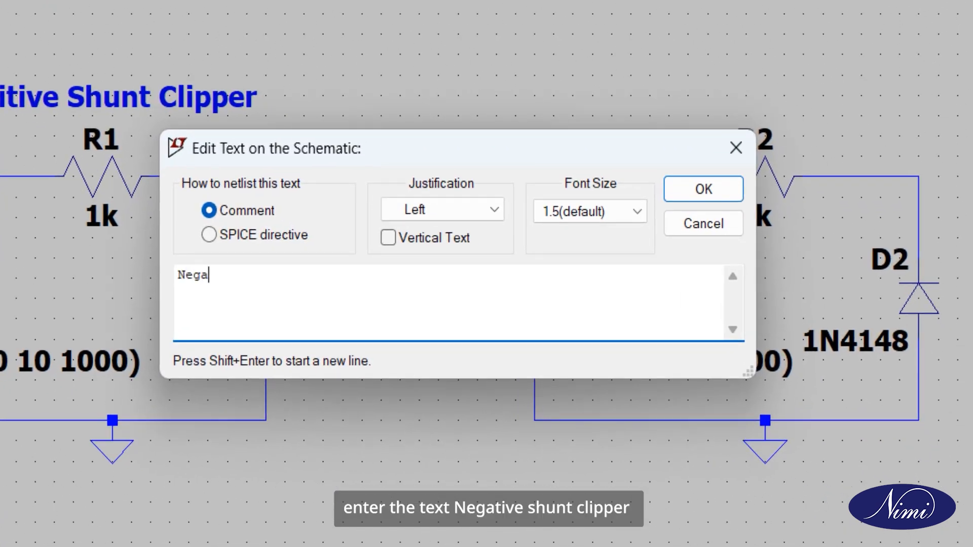
pyautogui.write('Negative Shunt Clipper')
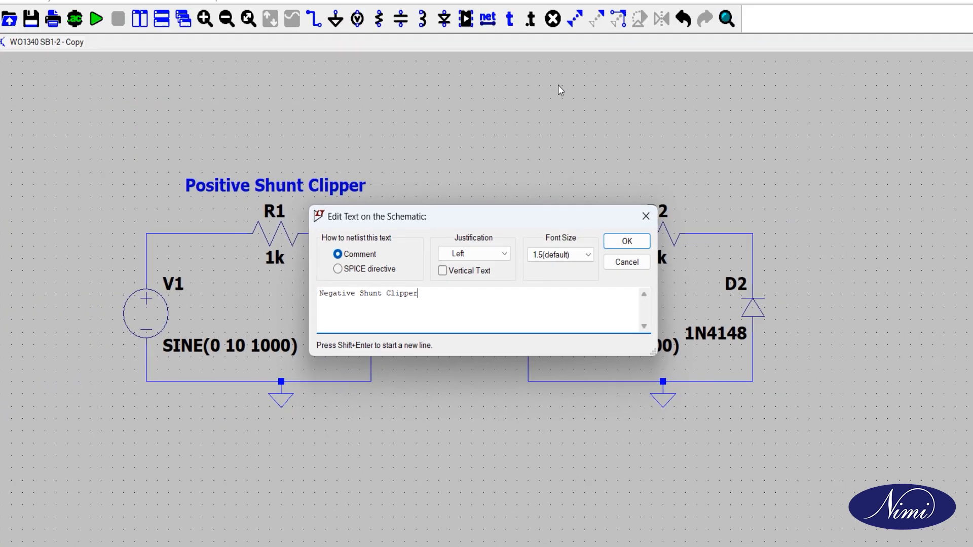
pyautogui.click(616, 247)
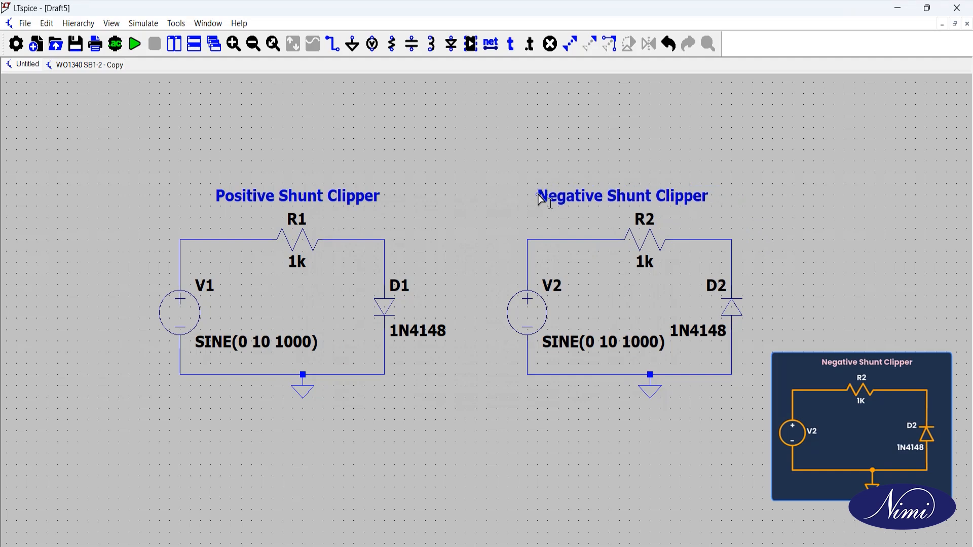
pyautogui.click(537, 193)
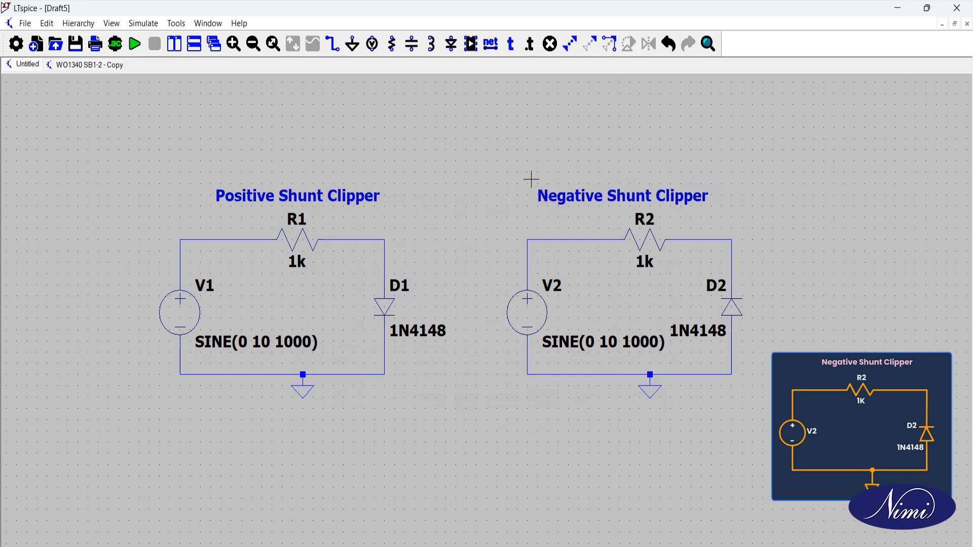